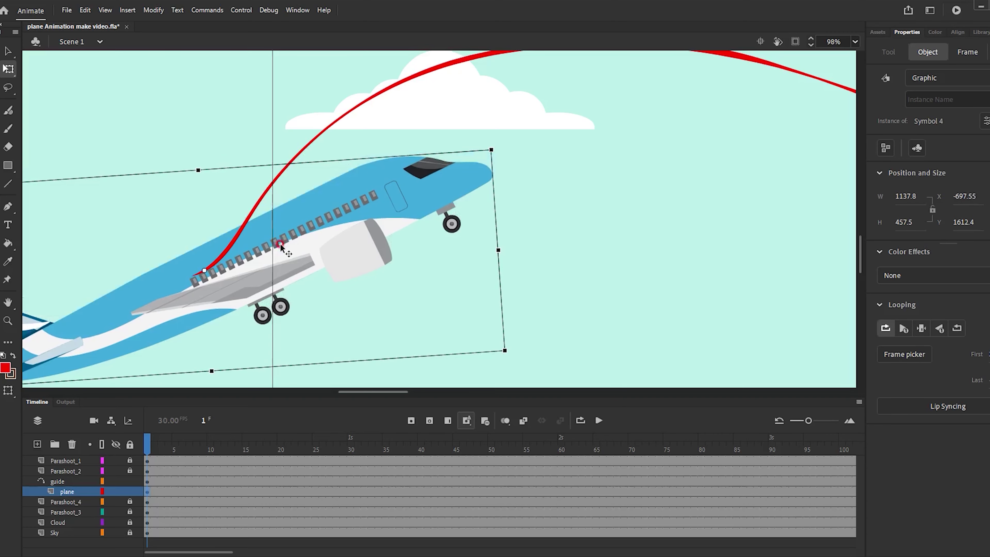
- Align the plane's centre point with the start of the red guide path at frame 1
{"action": "scroll", "coordinate": [224, 259], "scroll_direction": "down", "scroll_amount": 4}
{"action": "scroll", "coordinate": [221, 261], "scroll_direction": "up", "scroll_amount": 2}
{"action": "scroll", "coordinate": [221, 261], "scroll_direction": "up", "scroll_amount": 5}
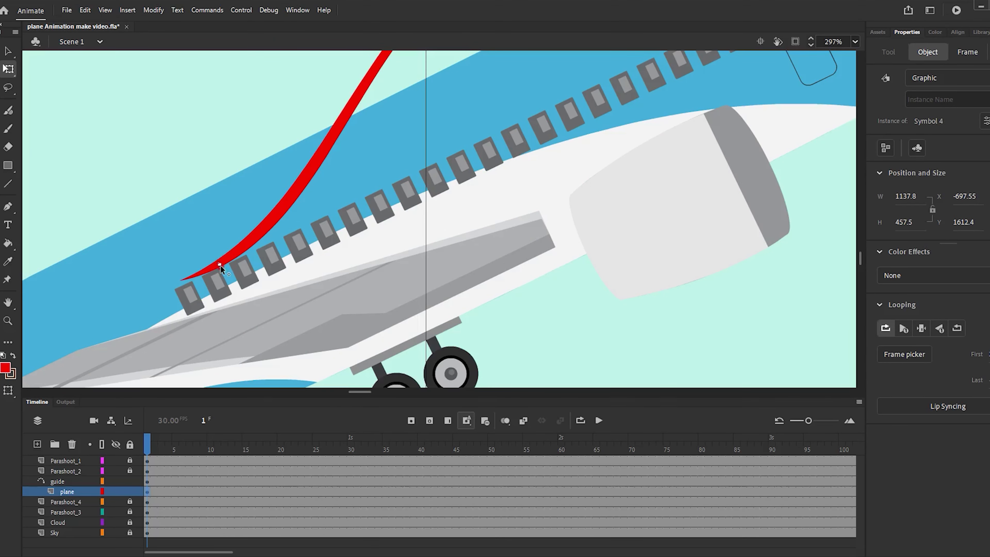
{"action": "left_click_drag", "start_coordinate": [222, 265], "coordinate": [233, 269]}
{"action": "scroll", "coordinate": [233, 269], "scroll_direction": "down", "scroll_amount": 7}
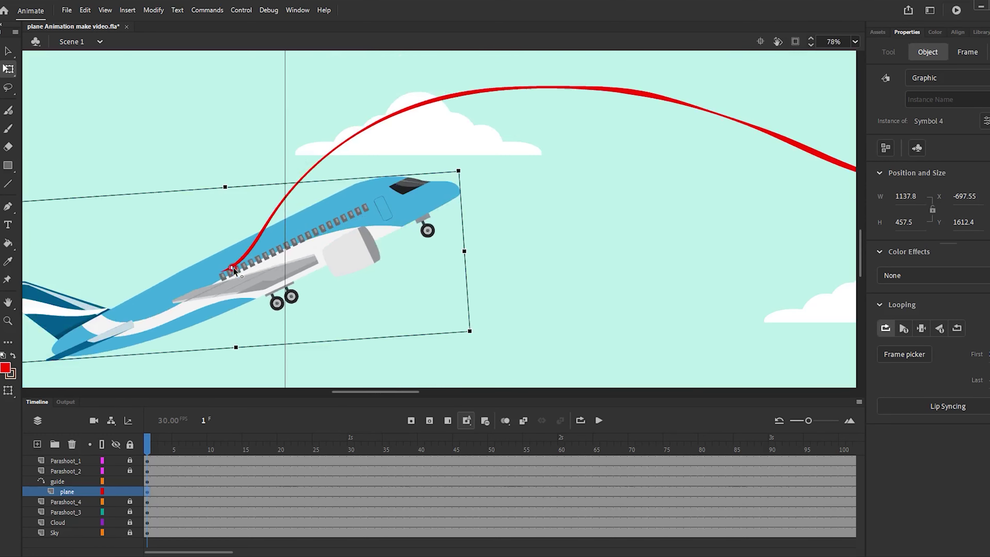
- At frame 210, move the plane to the far end of the guide path and rotate it clockwise to fly level
{"action": "left_click_drag", "start_coordinate": [227, 553], "coordinate": [380, 554]}
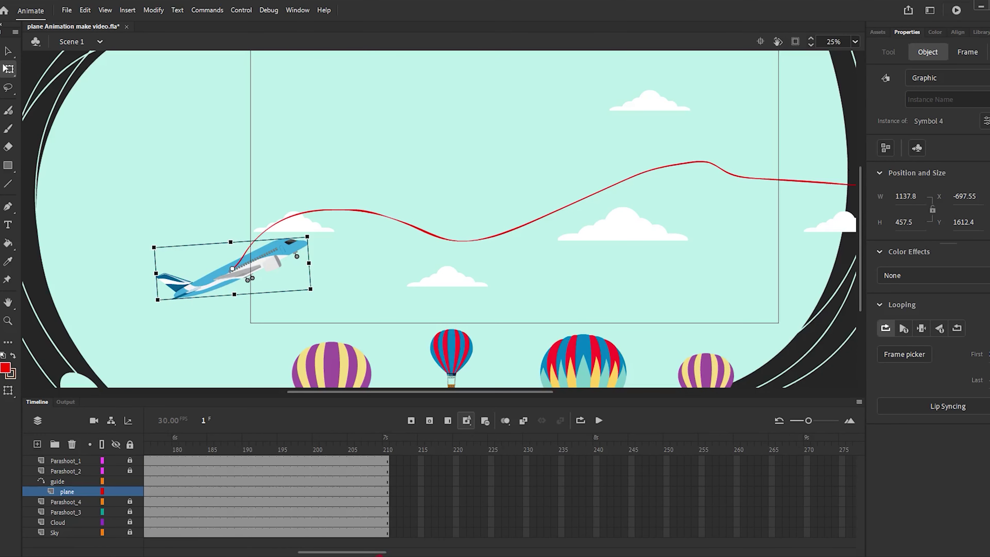
{"action": "left_click", "coordinate": [387, 445]}
{"action": "scroll", "coordinate": [241, 250], "scroll_direction": "down", "scroll_amount": 3}
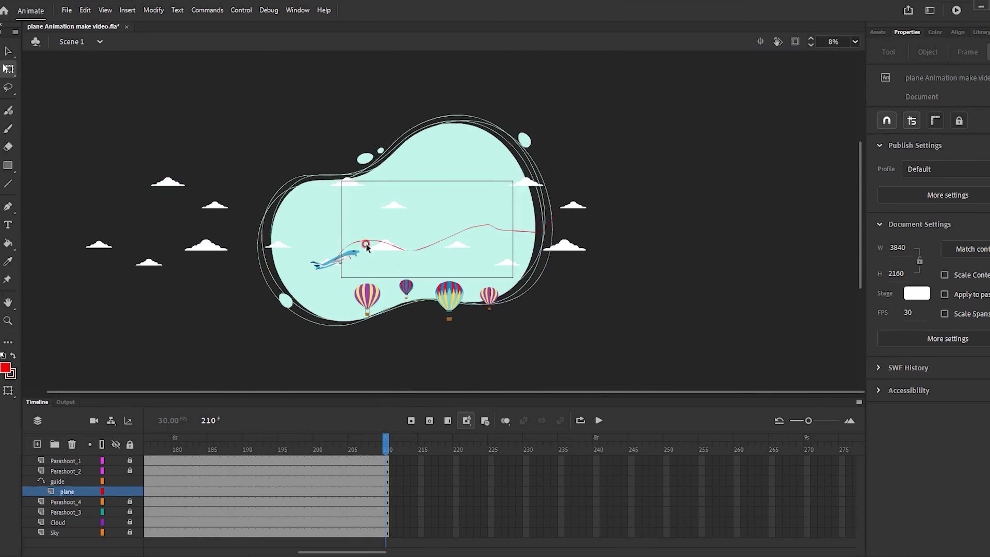
{"action": "scroll", "coordinate": [254, 281], "scroll_direction": "up", "scroll_amount": 3}
{"action": "left_click_drag", "start_coordinate": [96, 273], "coordinate": [705, 180]}
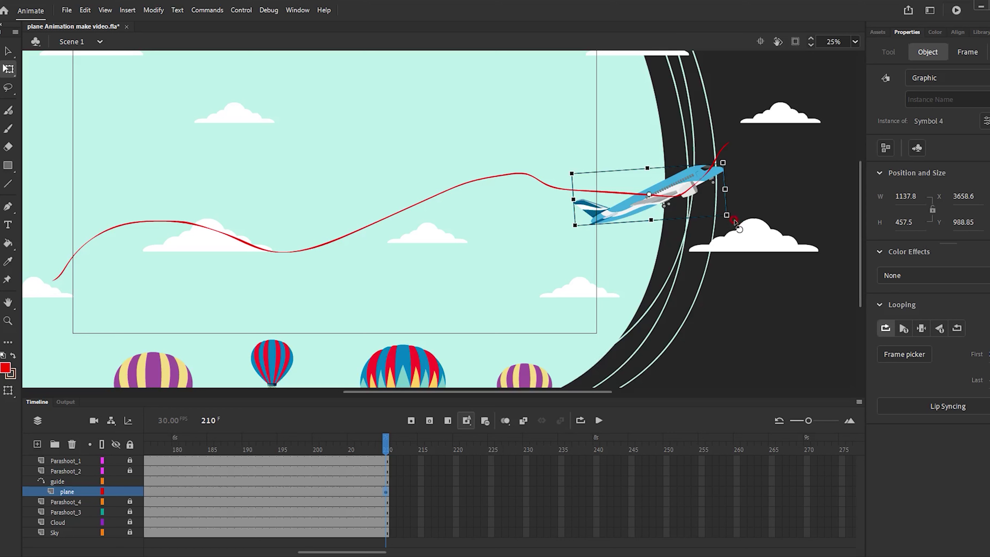
{"action": "left_click_drag", "start_coordinate": [734, 223], "coordinate": [722, 250]}
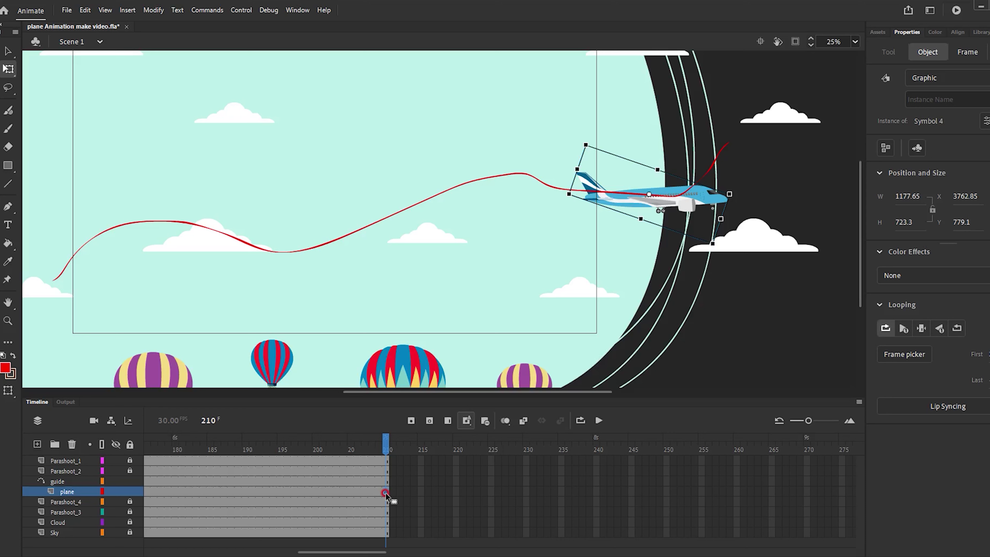
- Create a classic tween on the plane layer between the keyframes at frames 1 and 210
{"action": "right_click", "coordinate": [362, 492]}
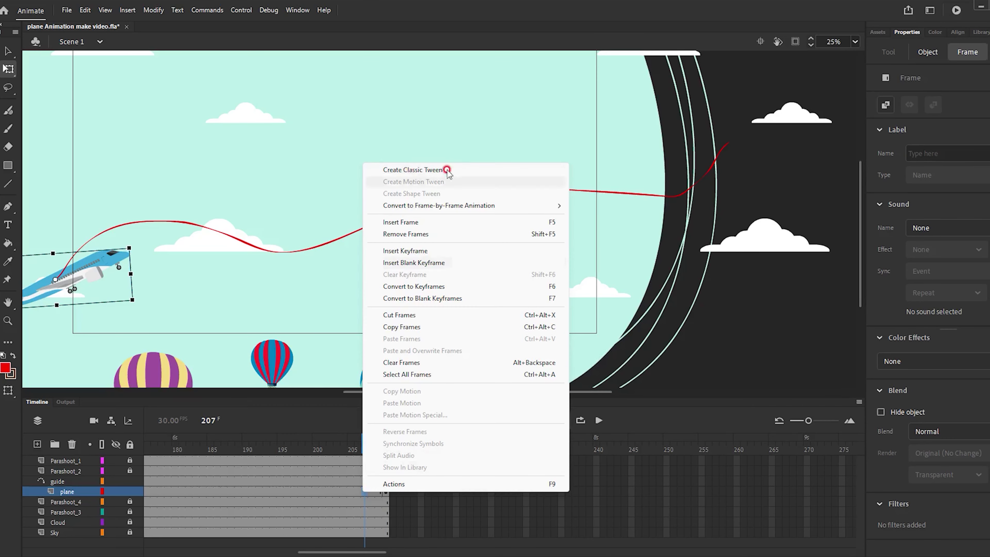
{"action": "left_click", "coordinate": [394, 170]}
- Preview the tween from frame 1 to 210 to check how the plane moves along the guide path
{"action": "left_click_drag", "start_coordinate": [370, 453], "coordinate": [22, 523]}
{"action": "scroll", "coordinate": [424, 237], "scroll_direction": "down", "scroll_amount": 3}
{"action": "scroll", "coordinate": [390, 253], "scroll_direction": "up", "scroll_amount": 3}
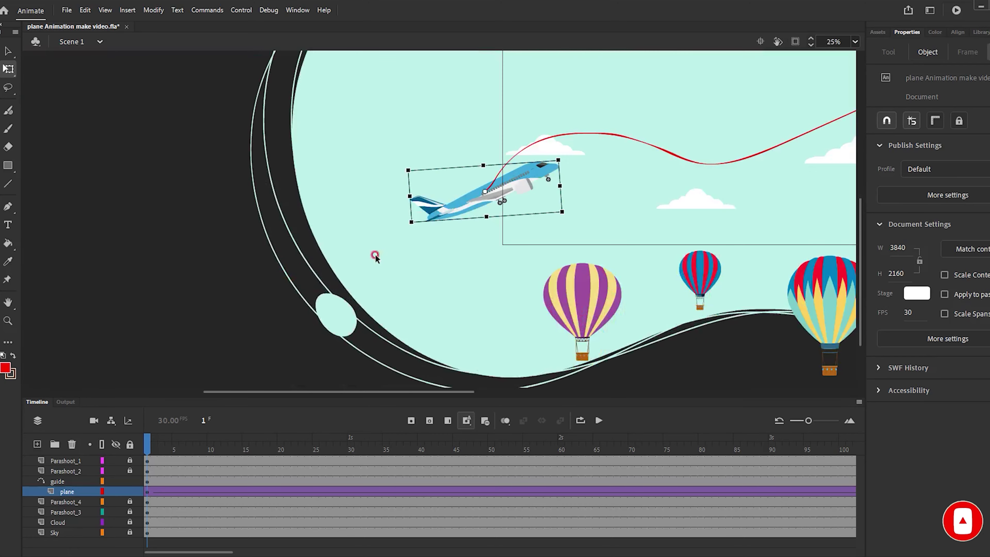
{"action": "scroll", "coordinate": [396, 242], "scroll_direction": "down", "scroll_amount": 3}
{"action": "scroll", "coordinate": [567, 233], "scroll_direction": "up", "scroll_amount": 3}
{"action": "scroll", "coordinate": [567, 232], "scroll_direction": "down", "scroll_amount": 3}
{"action": "scroll", "coordinate": [175, 278], "scroll_direction": "up", "scroll_amount": 3}
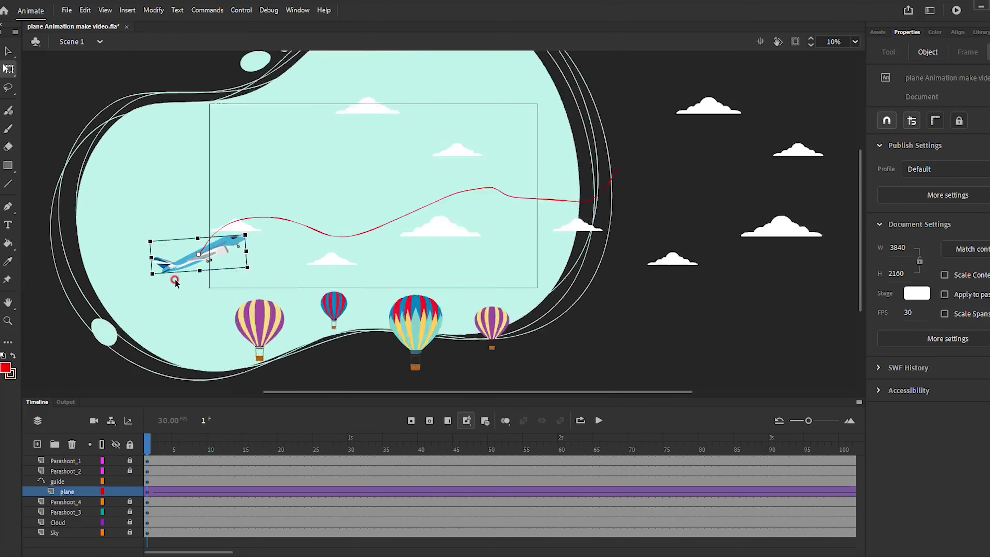
{"action": "left_click_drag", "start_coordinate": [147, 448], "coordinate": [709, 302]}
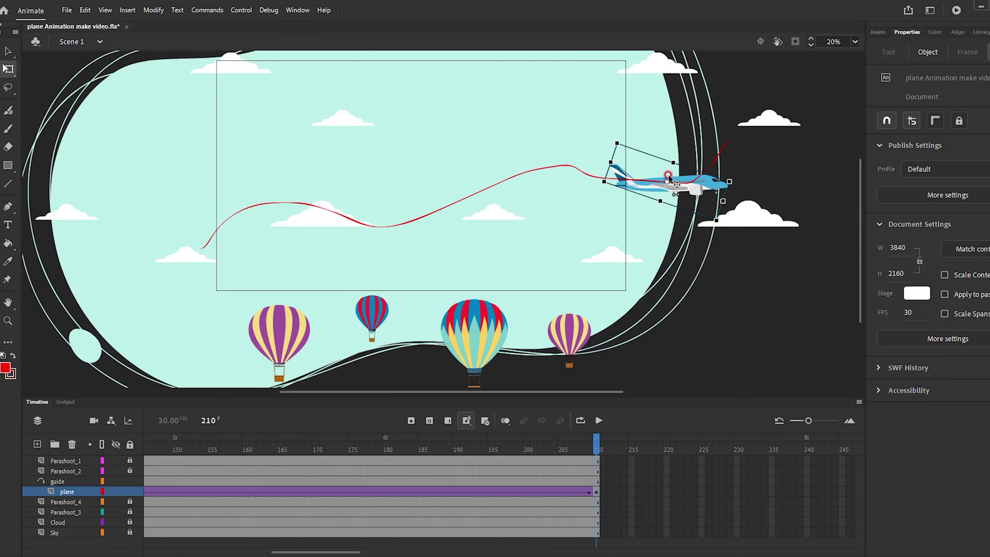
{"action": "left_click", "coordinate": [599, 421]}
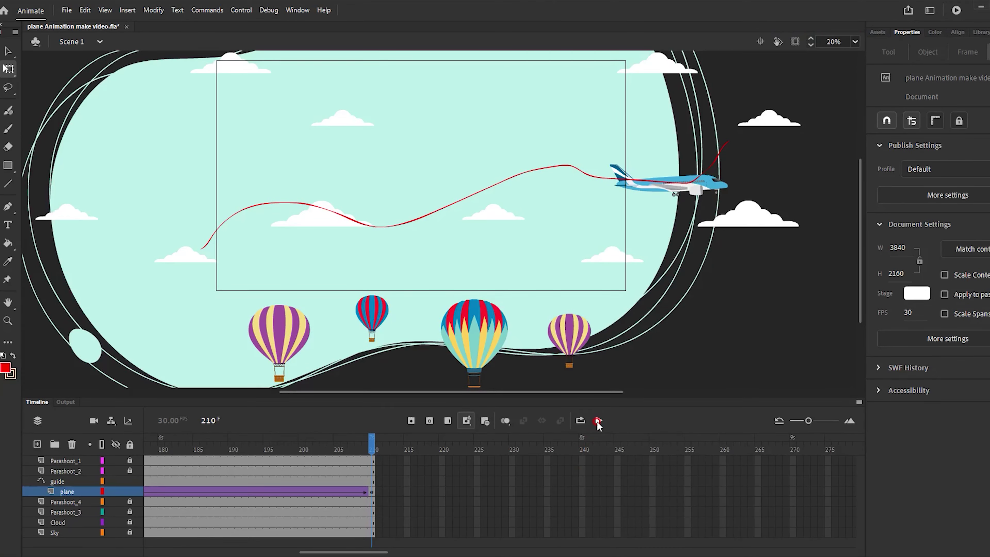
{"action": "left_click", "coordinate": [598, 421]}
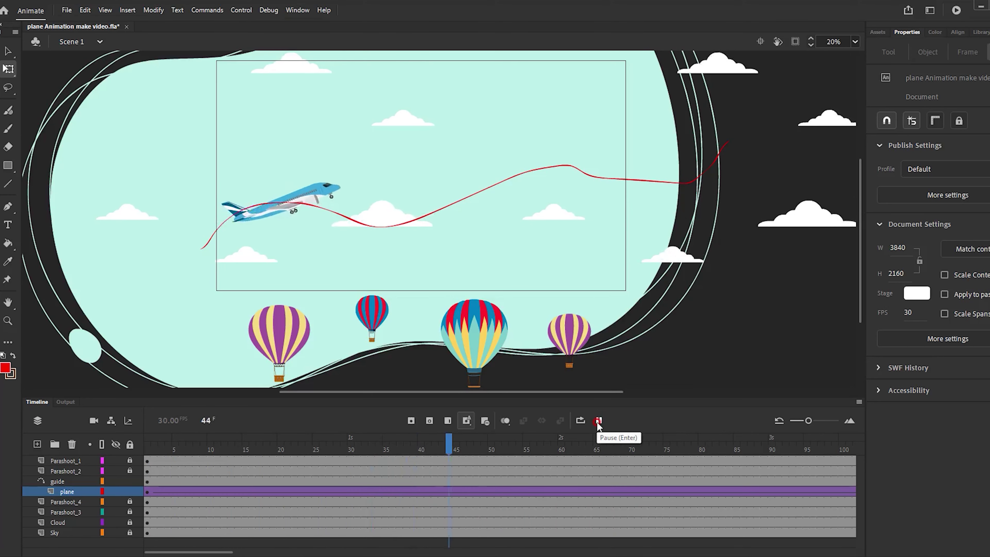
{"action": "left_click", "coordinate": [598, 420]}
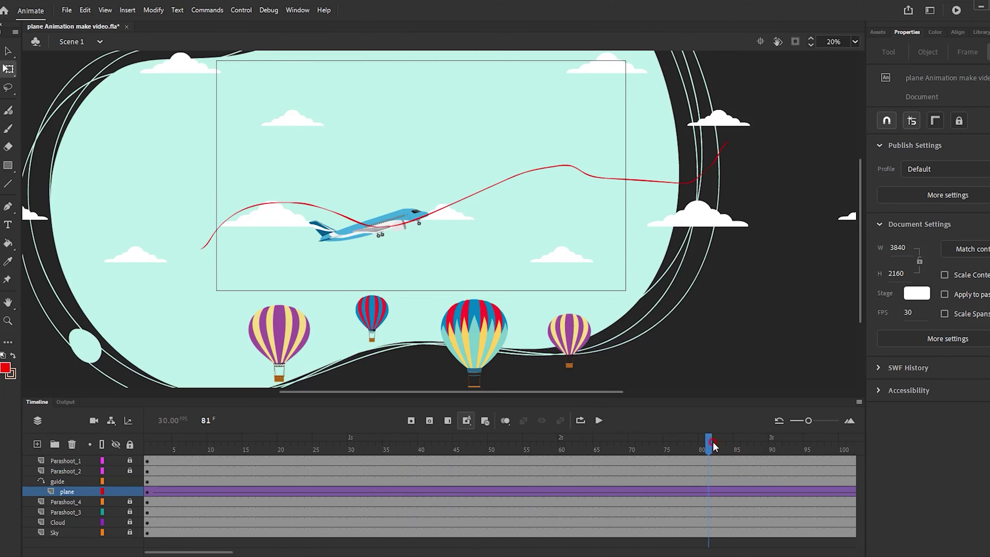
- Insert keyframes at frames 25 and 40 on the plane layer, and rotate the plane clockwise to nearly level at frame 40
{"action": "left_click_drag", "start_coordinate": [712, 444], "coordinate": [317, 500]}
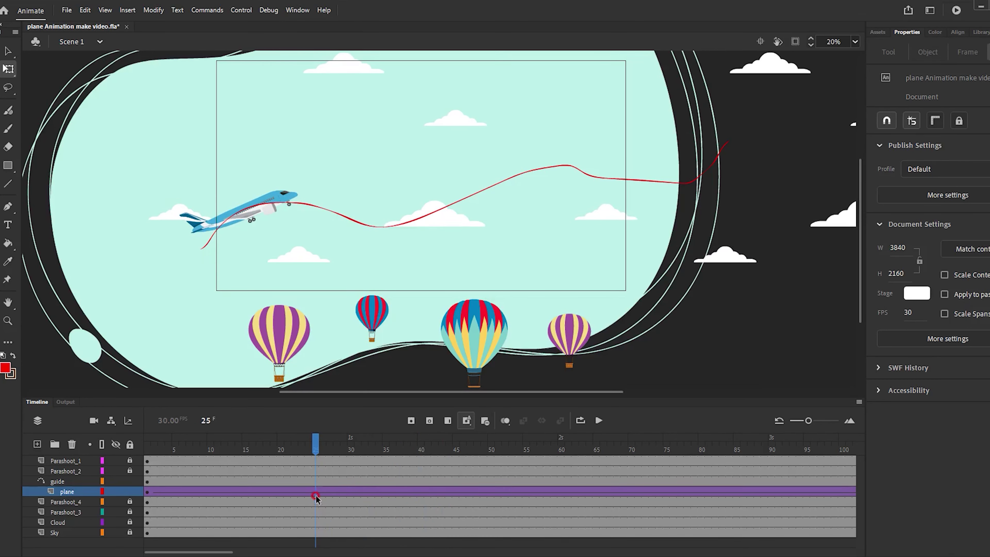
{"action": "left_click", "coordinate": [314, 494]}
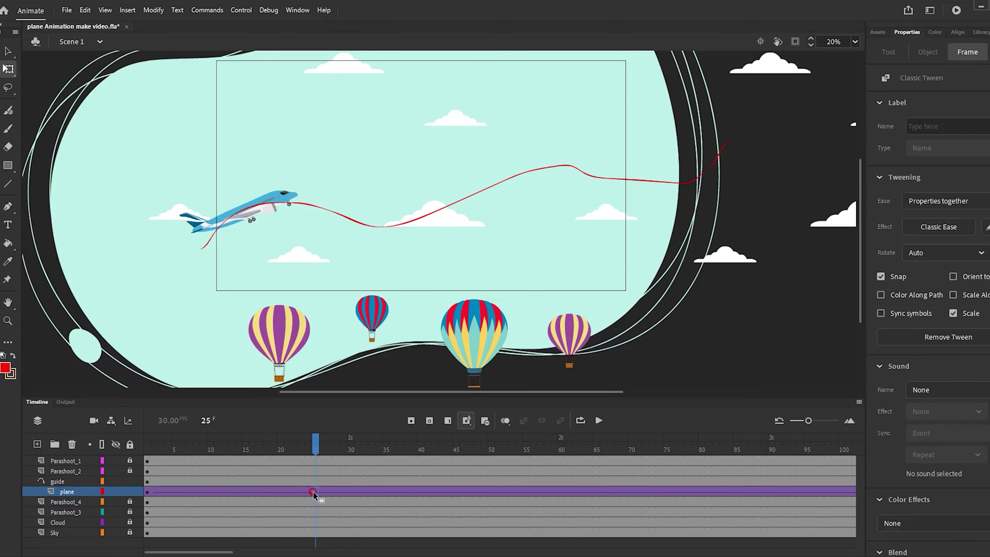
{"action": "left_click_drag", "start_coordinate": [316, 448], "coordinate": [423, 493]}
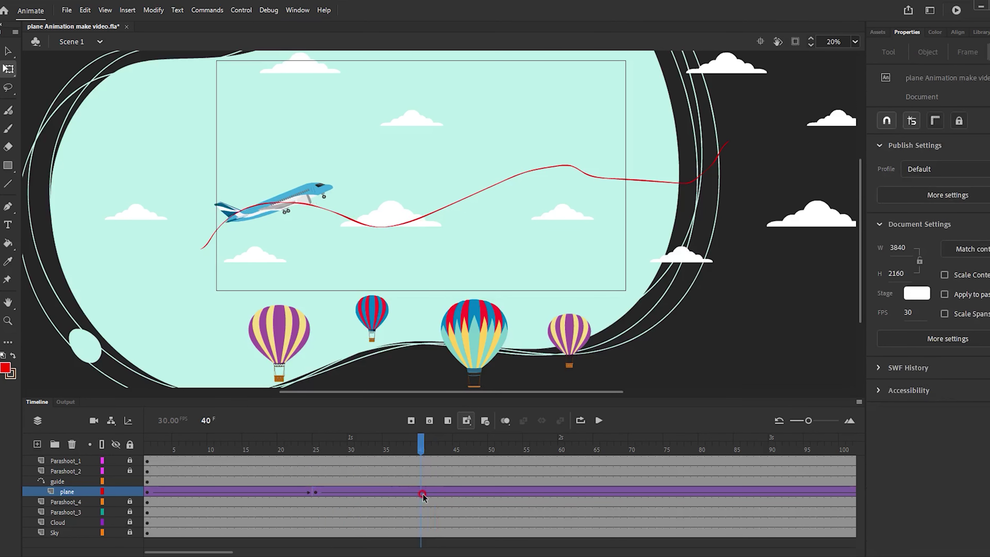
{"action": "left_click", "coordinate": [424, 494]}
{"action": "key", "text": "F6"}
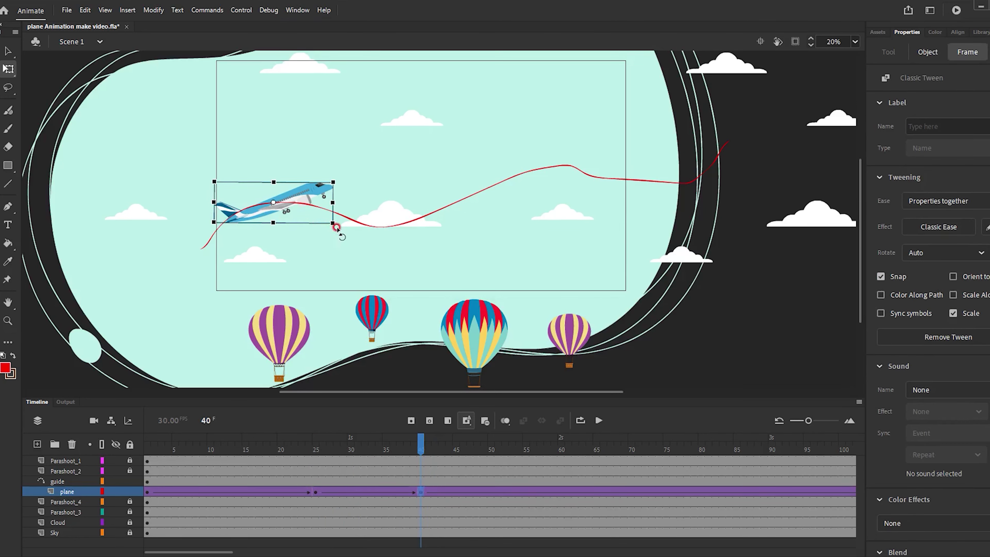
{"action": "left_click_drag", "start_coordinate": [337, 228], "coordinate": [331, 240]}
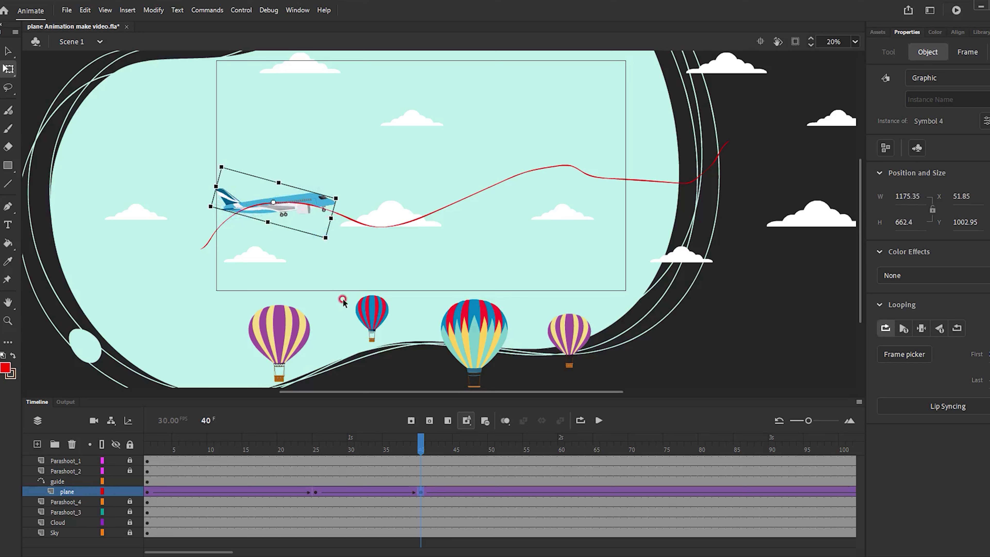
- Insert a keyframe at frame 60 on the plane layer and rotate the plane nose-down to follow the descending path
{"action": "left_click_drag", "start_coordinate": [423, 447], "coordinate": [570, 476]}
{"action": "left_click", "coordinate": [562, 484]}
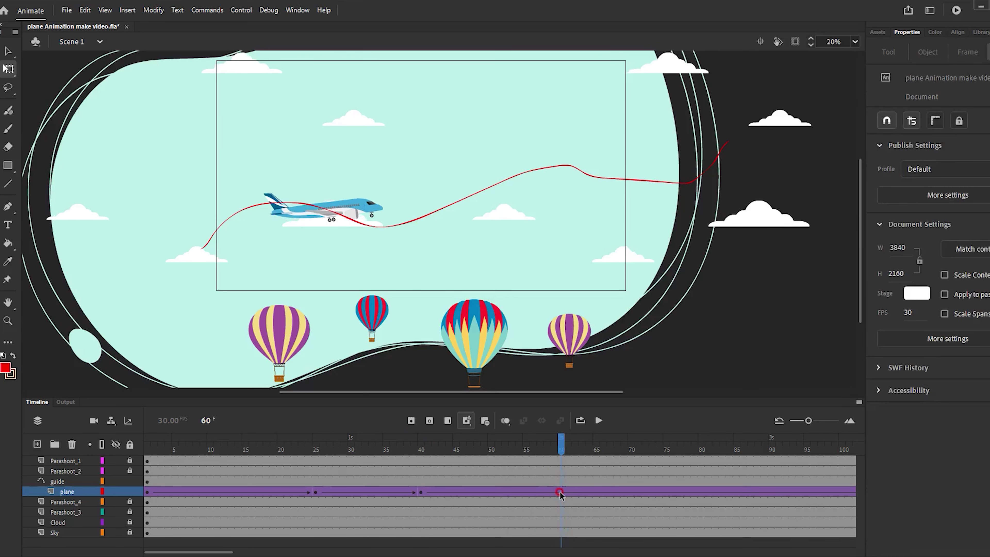
{"action": "left_click", "coordinate": [562, 490]}
{"action": "key", "text": "F6"}
{"action": "left_click_drag", "start_coordinate": [372, 252], "coordinate": [363, 258]}
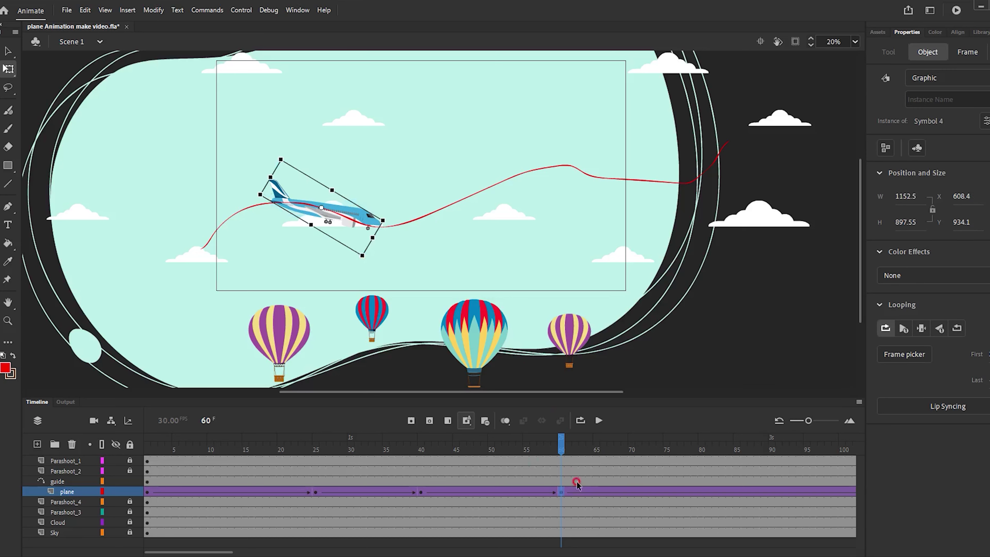
- Insert a keyframe at frame 80 on the plane layer and rotate the plane nose-up where the path starts rising
{"action": "left_click_drag", "start_coordinate": [558, 446], "coordinate": [704, 496]}
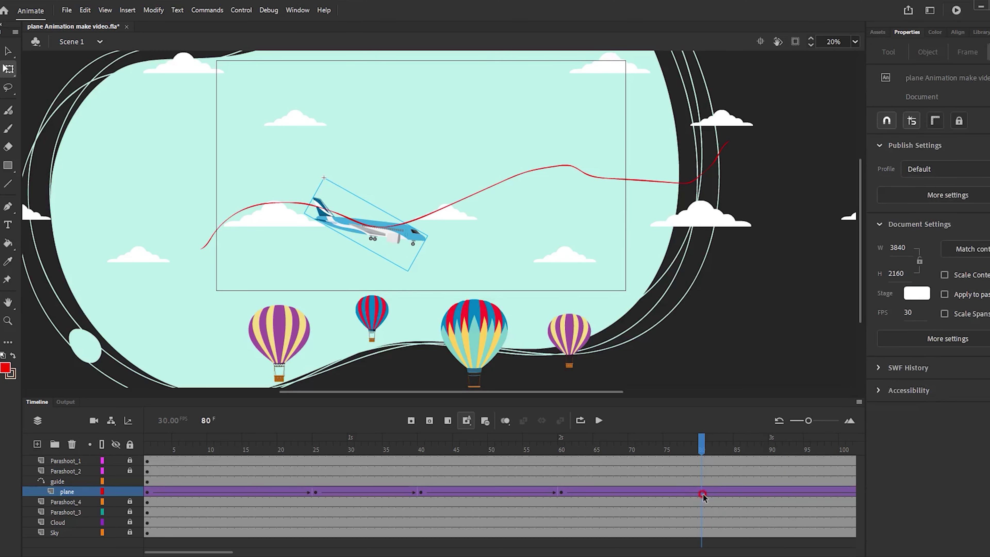
{"action": "left_click", "coordinate": [705, 491]}
{"action": "left_click", "coordinate": [413, 240]}
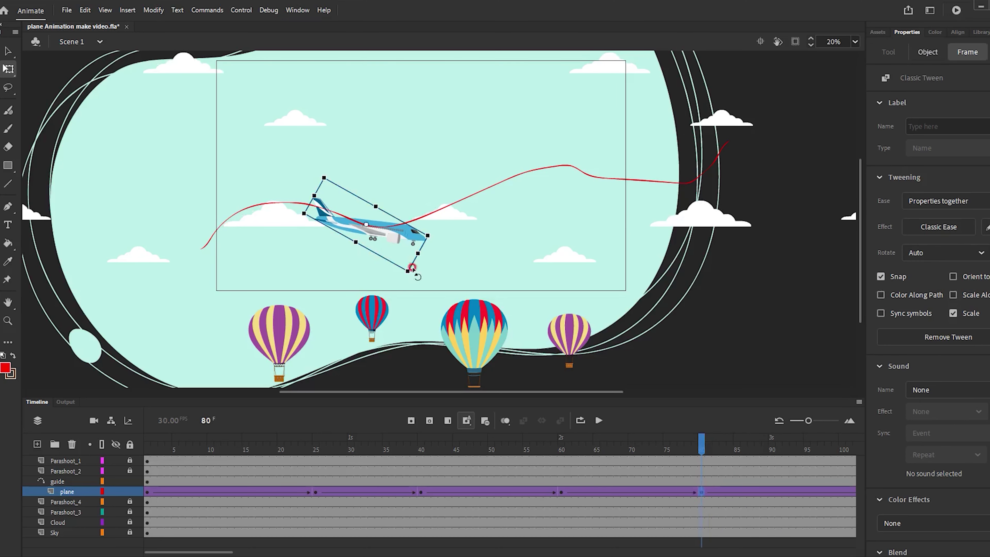
{"action": "left_click_drag", "start_coordinate": [430, 241], "coordinate": [434, 216]}
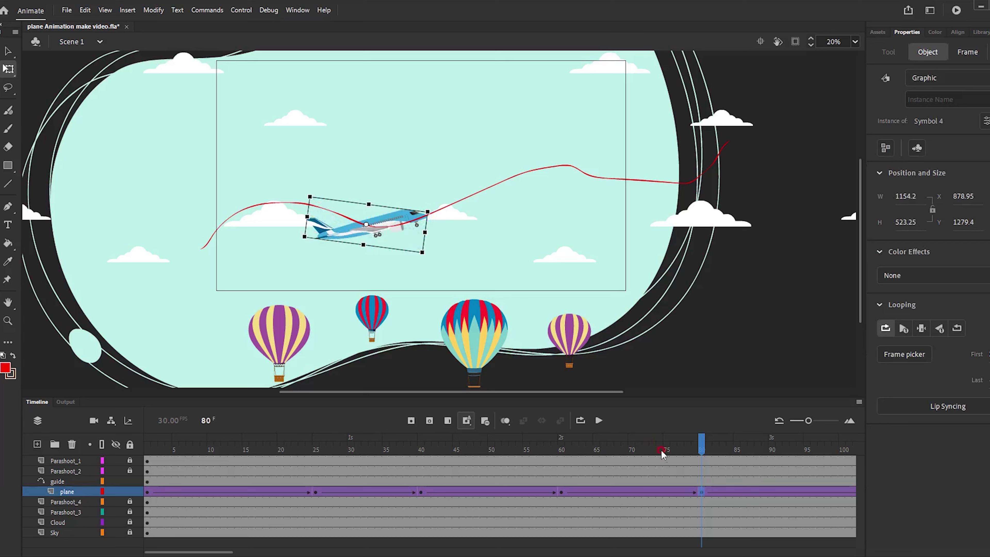
- Insert a keyframe at frame 119 on the plane layer and rotate the plane more steeply nose-up along the climbing path
{"action": "left_click_drag", "start_coordinate": [693, 449], "coordinate": [554, 444]}
{"action": "left_click", "coordinate": [599, 421]}
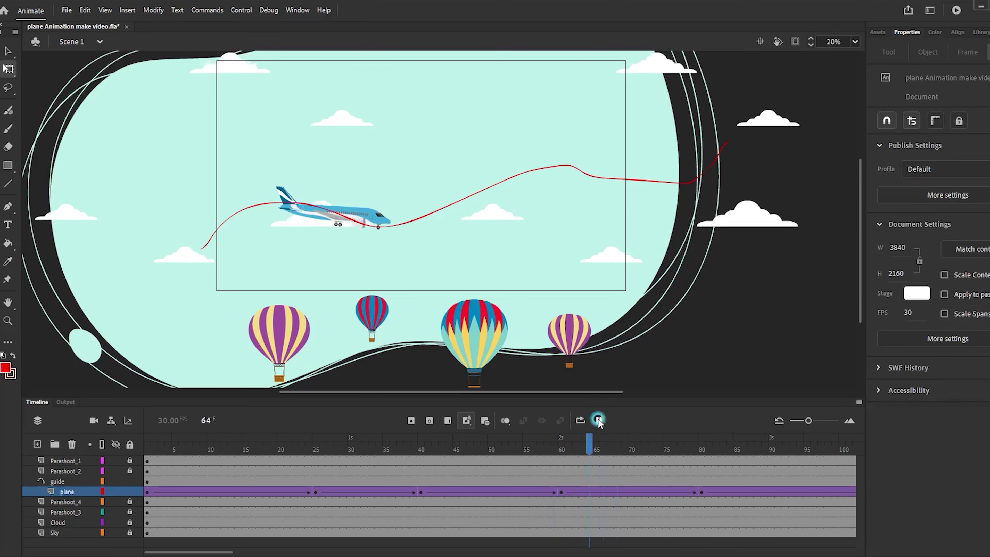
{"action": "left_click", "coordinate": [600, 420]}
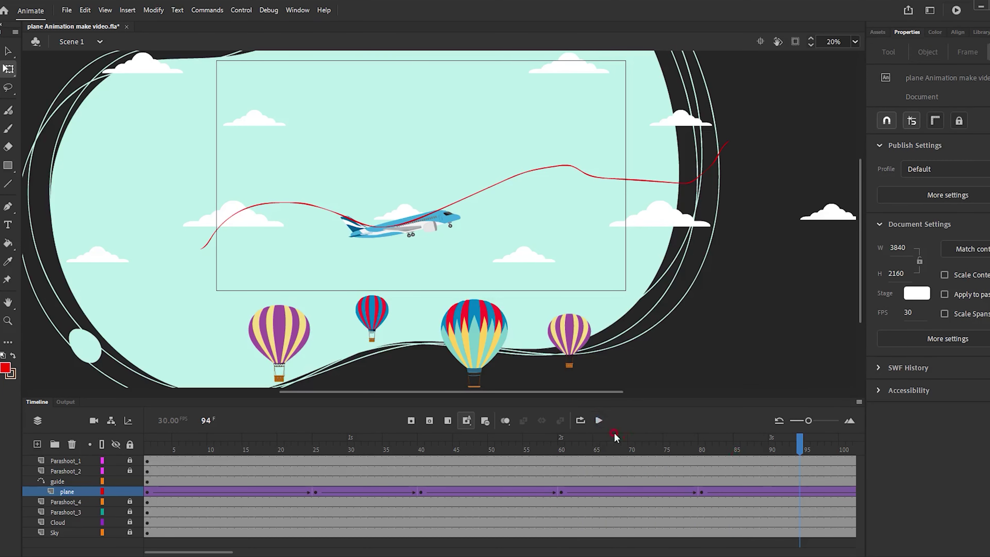
{"action": "left_click", "coordinate": [599, 421]}
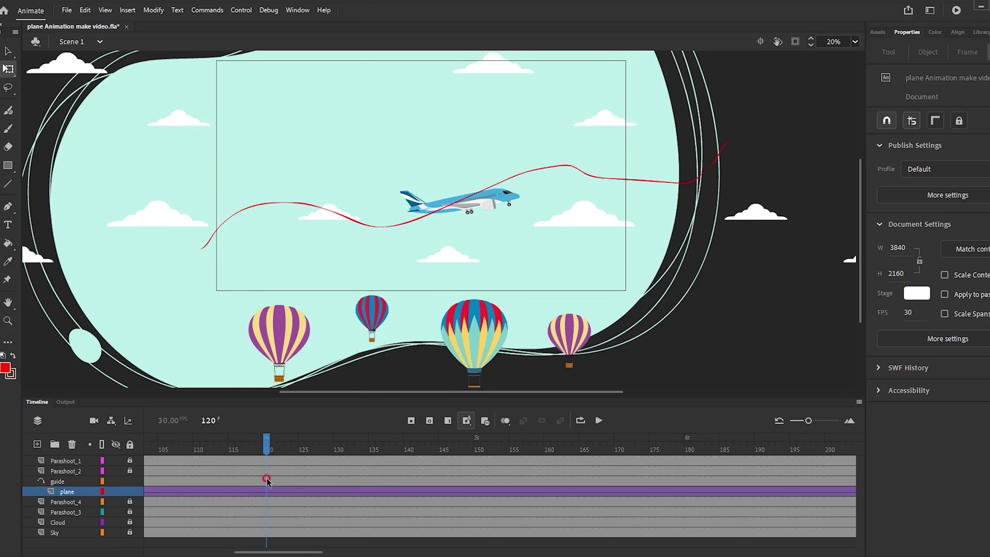
{"action": "left_click", "coordinate": [270, 441]}
{"action": "left_click", "coordinate": [258, 483]}
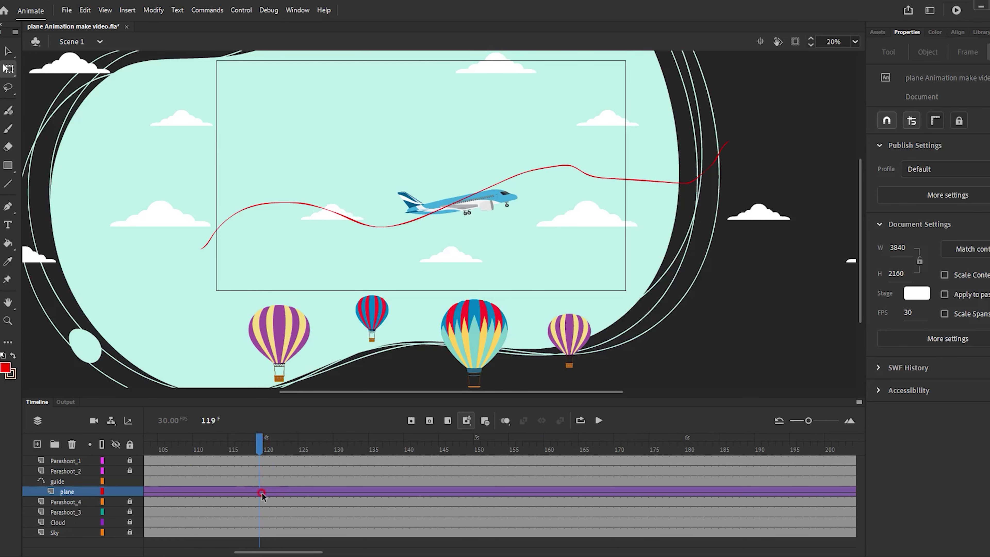
{"action": "left_click", "coordinate": [262, 493]}
{"action": "key", "text": "F6"}
{"action": "left_click_drag", "start_coordinate": [529, 191], "coordinate": [522, 177]}
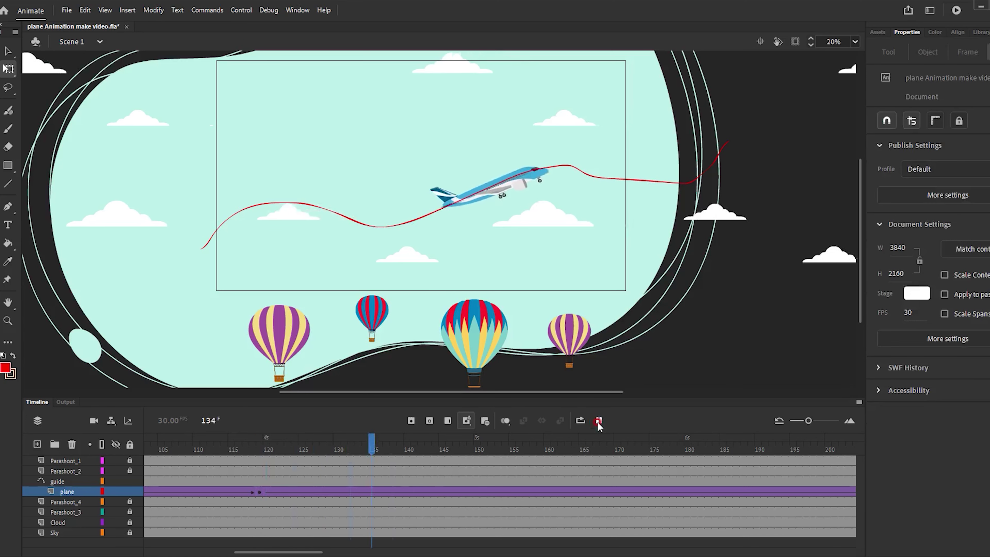
- Insert a keyframe at frame 150 on the plane layer, just before the crest of the guide path
{"action": "left_click", "coordinate": [598, 420]}
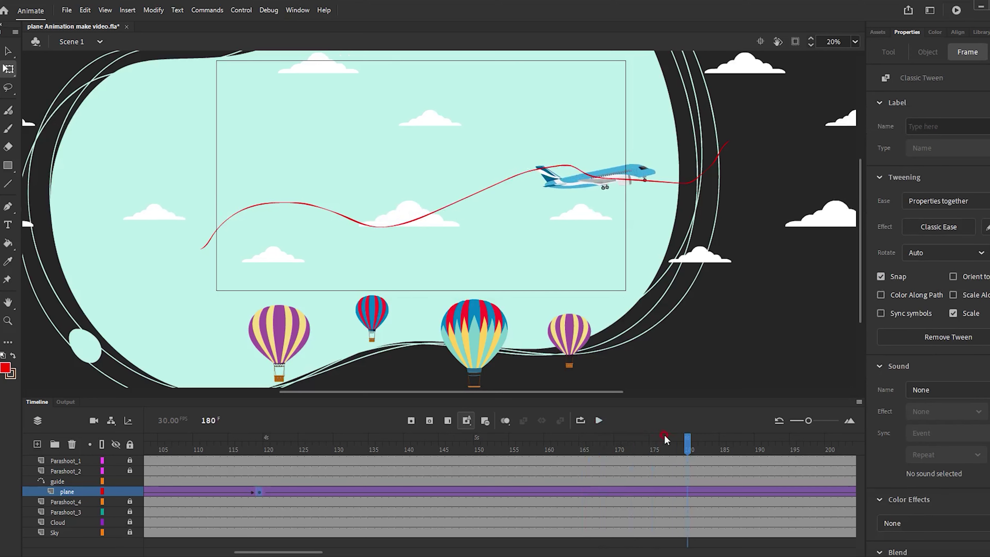
{"action": "left_click_drag", "start_coordinate": [687, 451], "coordinate": [475, 498]}
{"action": "left_click", "coordinate": [483, 496]}
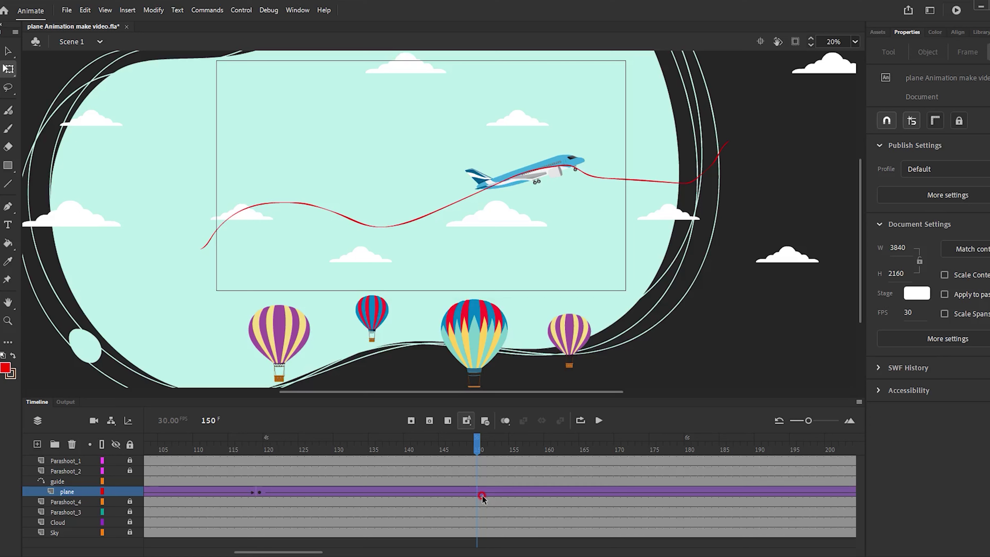
{"action": "left_click", "coordinate": [476, 491]}
{"action": "key", "text": "F6"}
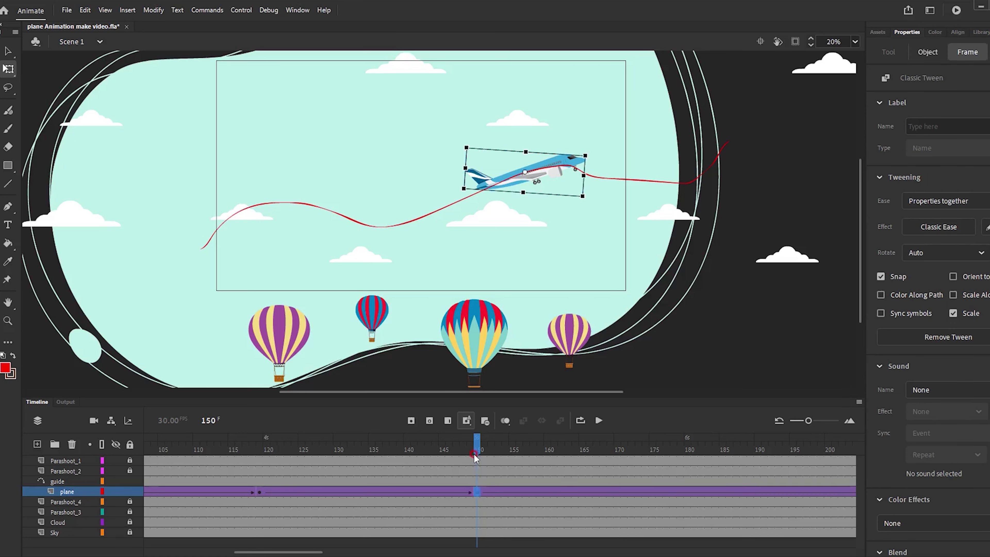
- Insert a keyframe at frame 170 on the plane layer and rotate the plane clockwise to tilt slightly nose-down past the crest
{"action": "left_click_drag", "start_coordinate": [477, 446], "coordinate": [617, 505]}
{"action": "left_click", "coordinate": [616, 506]}
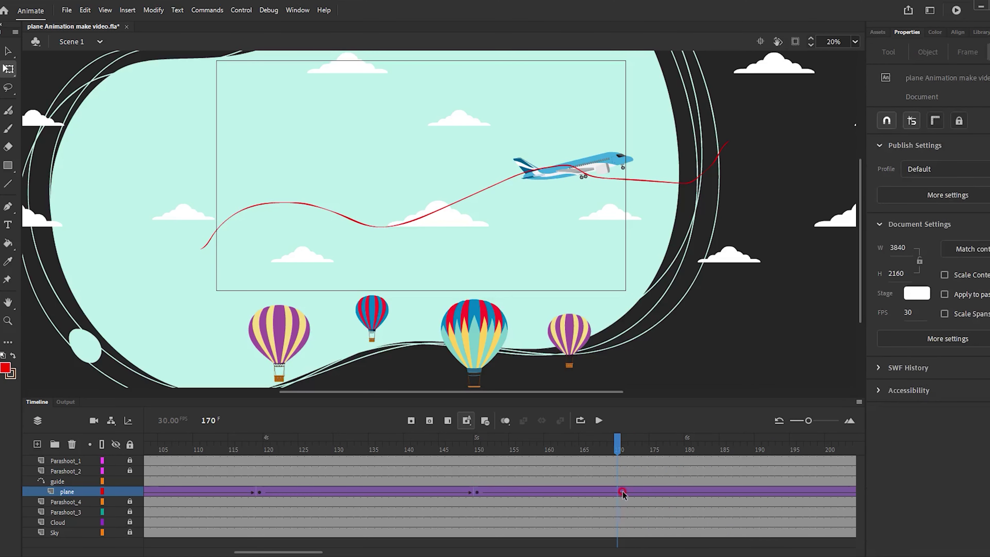
{"action": "left_click", "coordinate": [617, 492]}
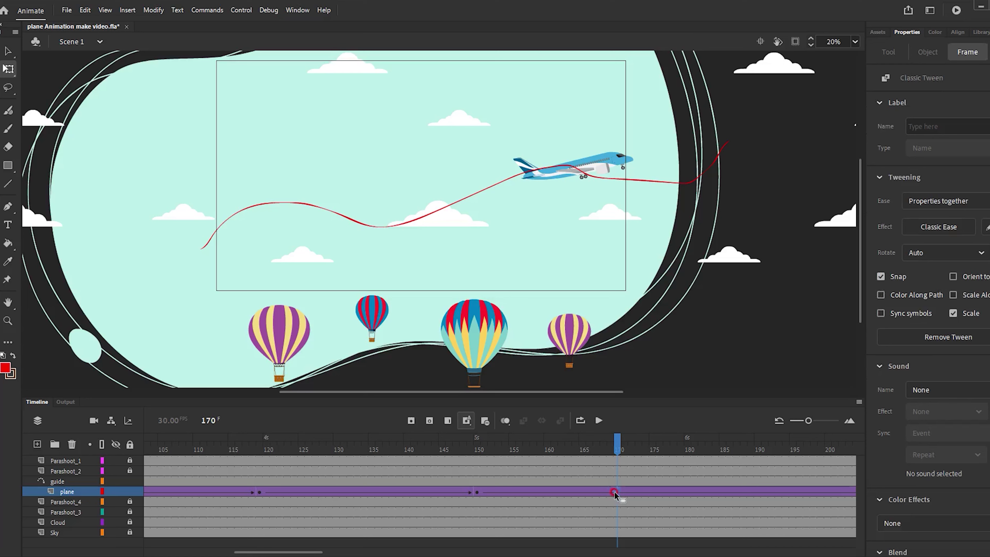
{"action": "left_click", "coordinate": [624, 163]}
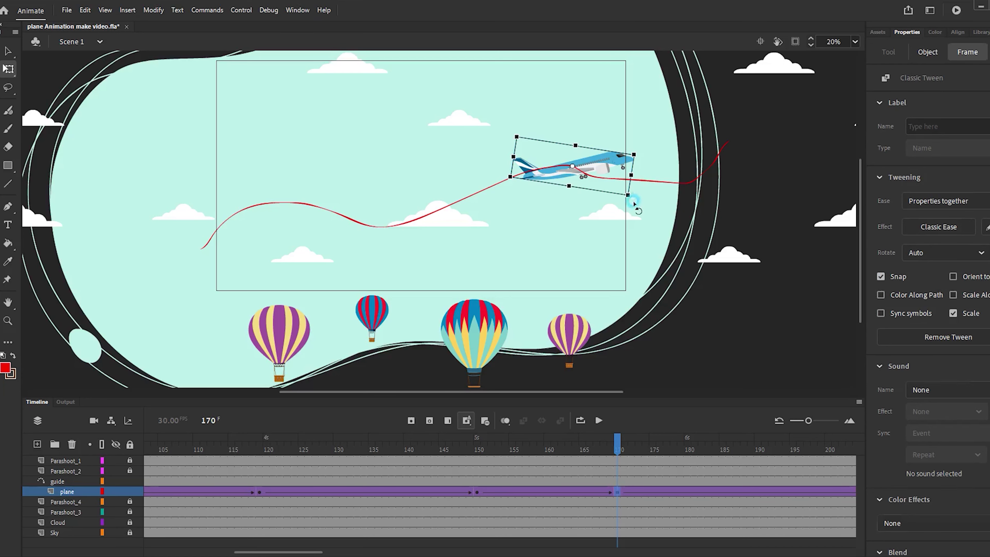
{"action": "left_click_drag", "start_coordinate": [633, 207], "coordinate": [625, 214]}
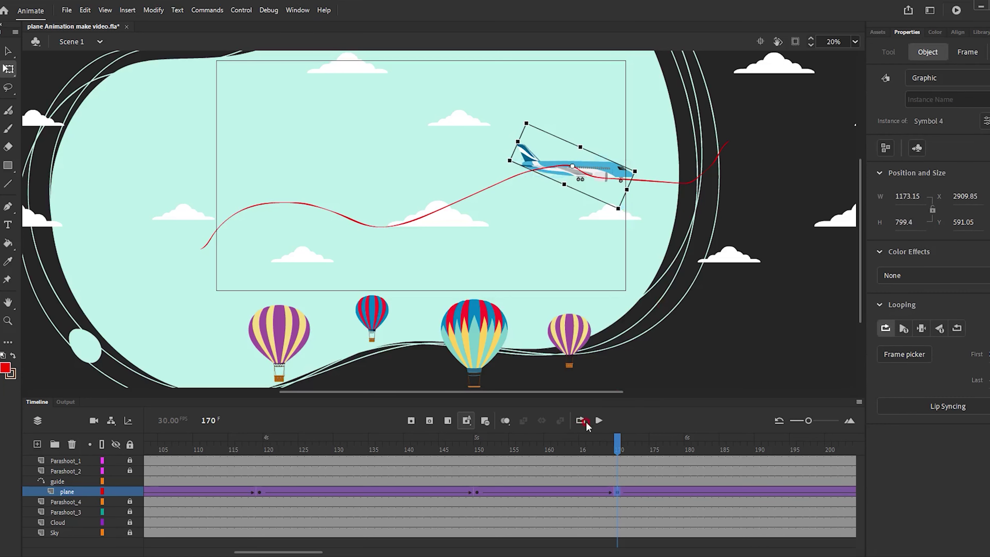
- Hide the guide layer and play the animation to check the plane's motion along its curve
{"action": "left_click", "coordinate": [599, 421]}
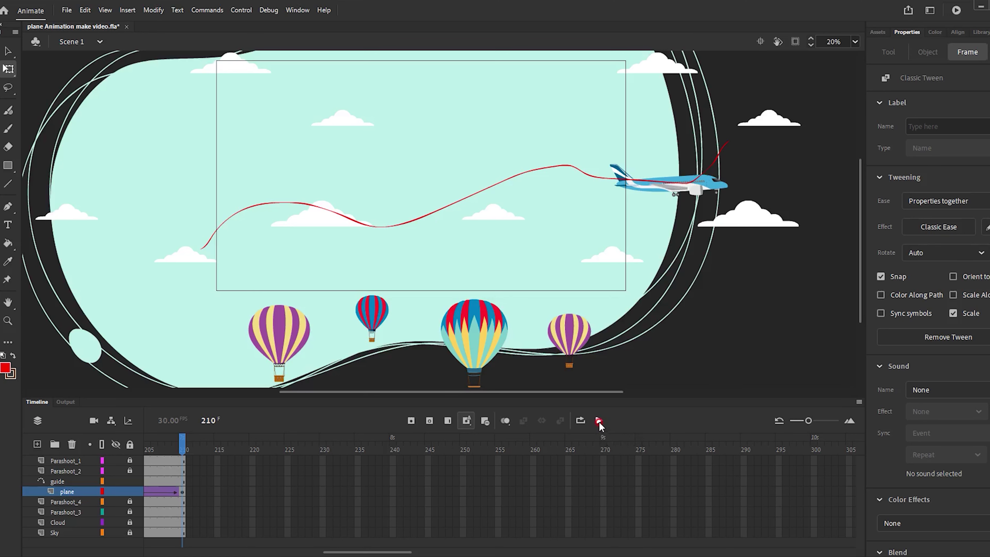
{"action": "left_click", "coordinate": [599, 421]}
{"action": "left_click", "coordinate": [114, 481]}
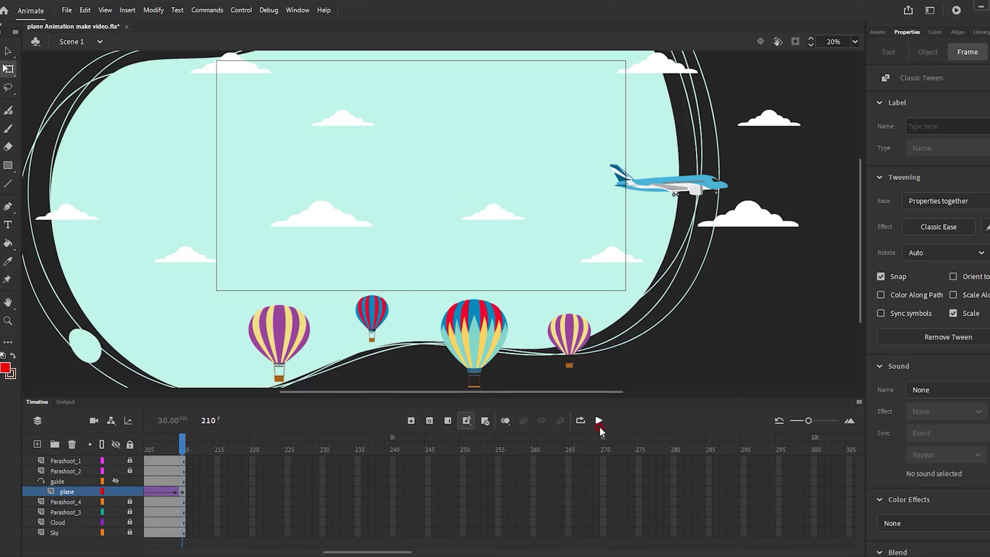
{"action": "left_click", "coordinate": [600, 425]}
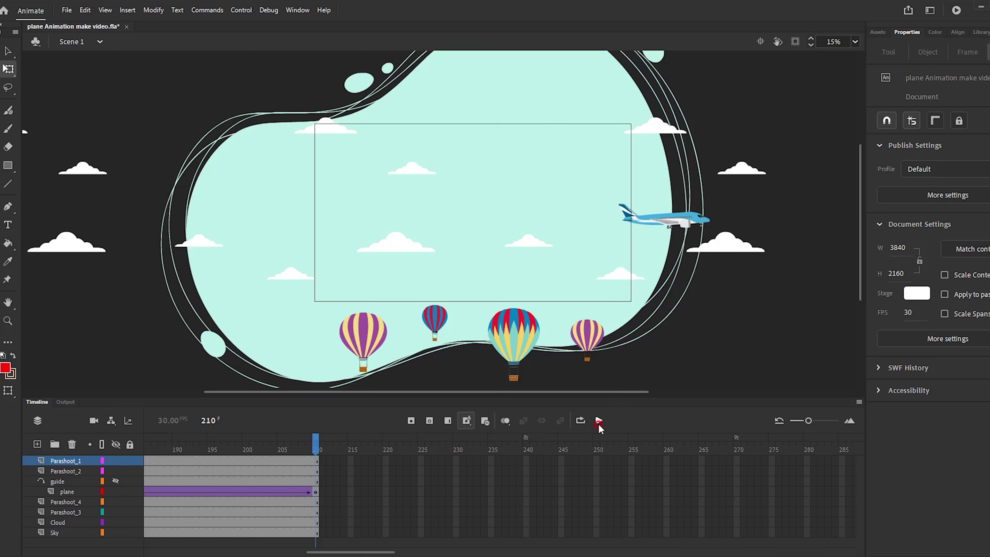
{"action": "left_click", "coordinate": [599, 421]}
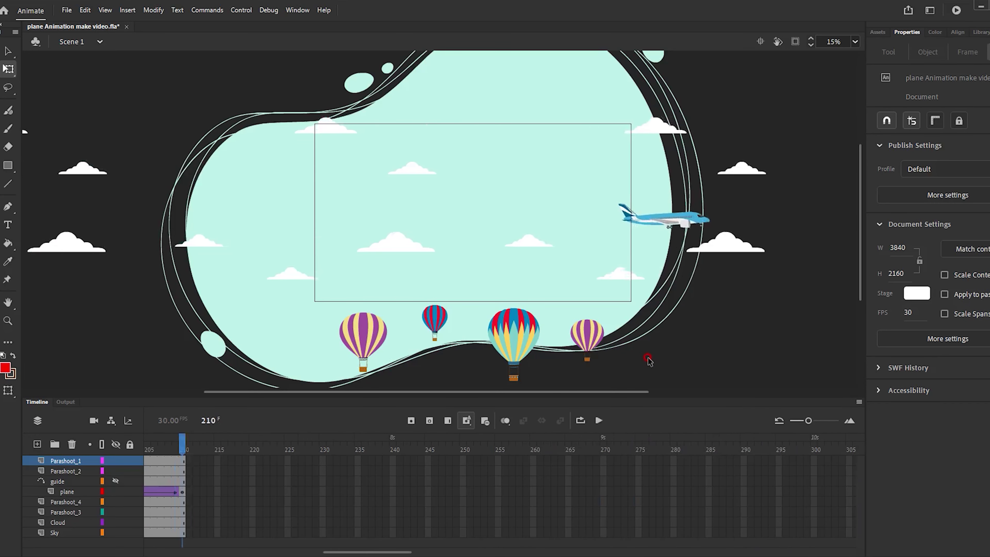
{"action": "left_click", "coordinate": [600, 421]}
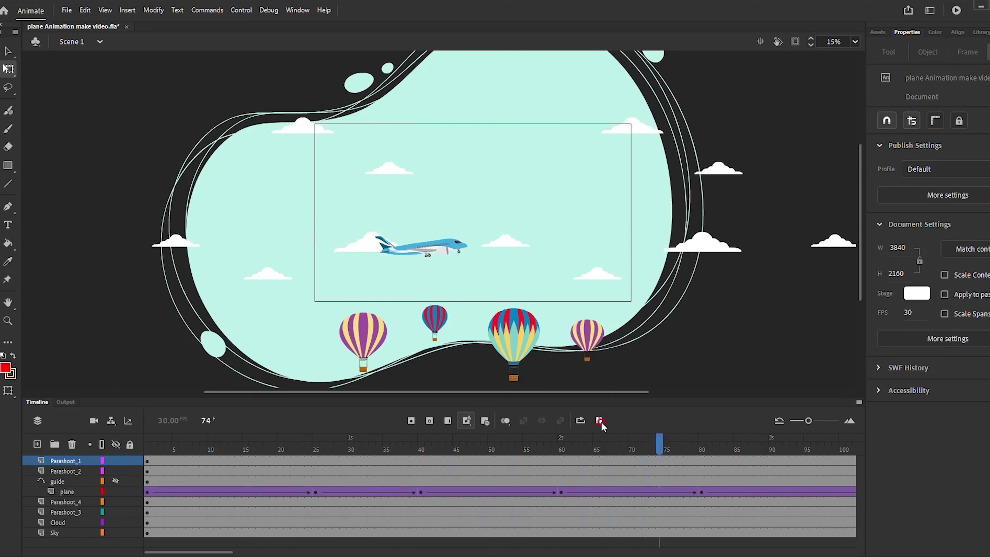
- Insert a keyframe at frame 60 on the Parashoot_1 layer and move the large purple-and-yellow balloon straight up above the stage
{"action": "left_click", "coordinate": [776, 450]}
{"action": "left_click_drag", "start_coordinate": [696, 446], "coordinate": [314, 474]}
{"action": "left_click", "coordinate": [415, 472]}
{"action": "left_click", "coordinate": [414, 472]}
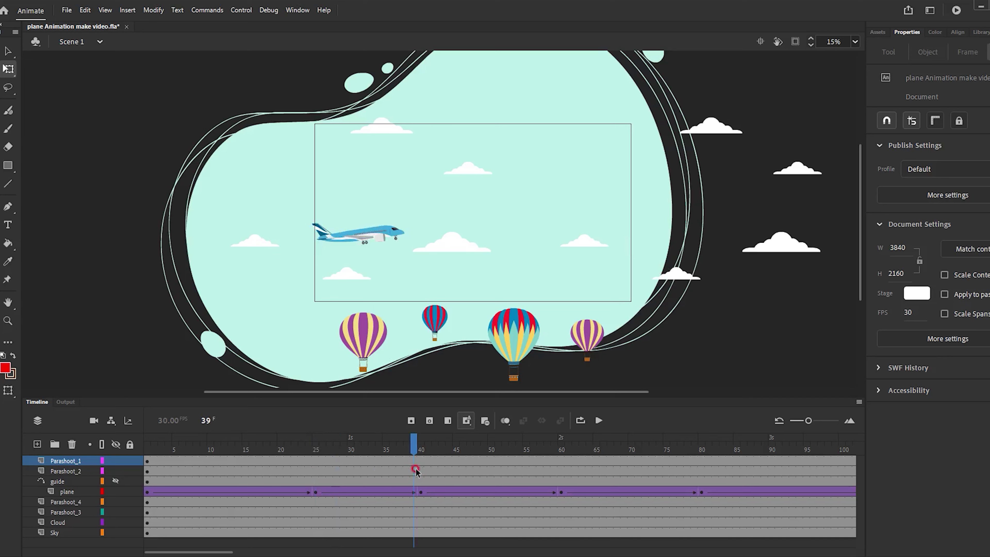
{"action": "left_click", "coordinate": [384, 353]}
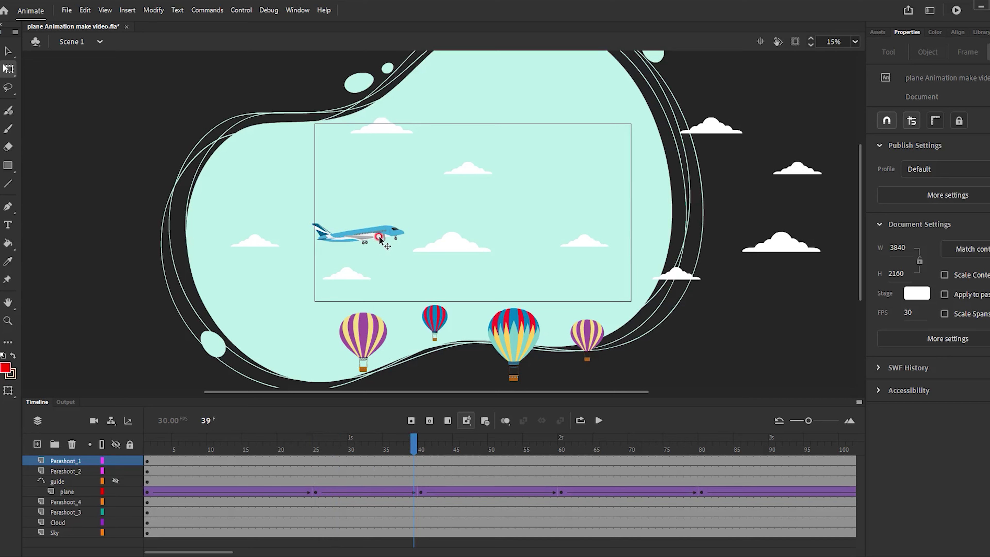
{"action": "left_click_drag", "start_coordinate": [417, 452], "coordinate": [565, 475]}
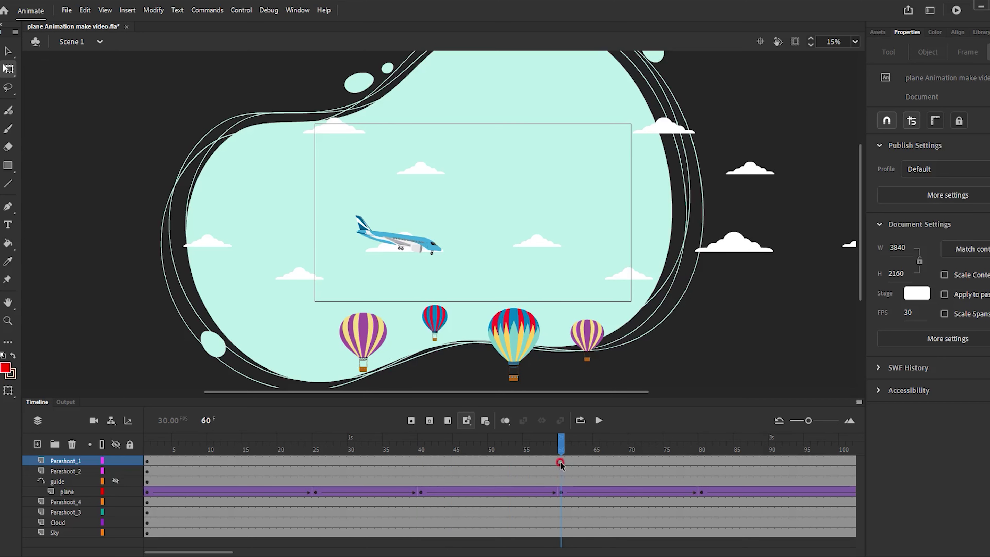
{"action": "left_click", "coordinate": [561, 462]}
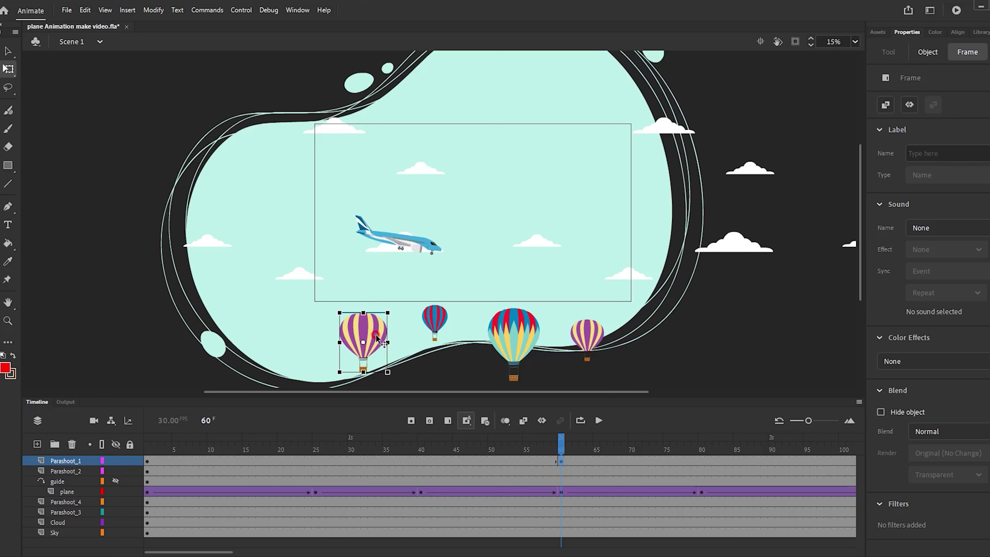
{"action": "left_click_drag", "start_coordinate": [377, 336], "coordinate": [365, 117]}
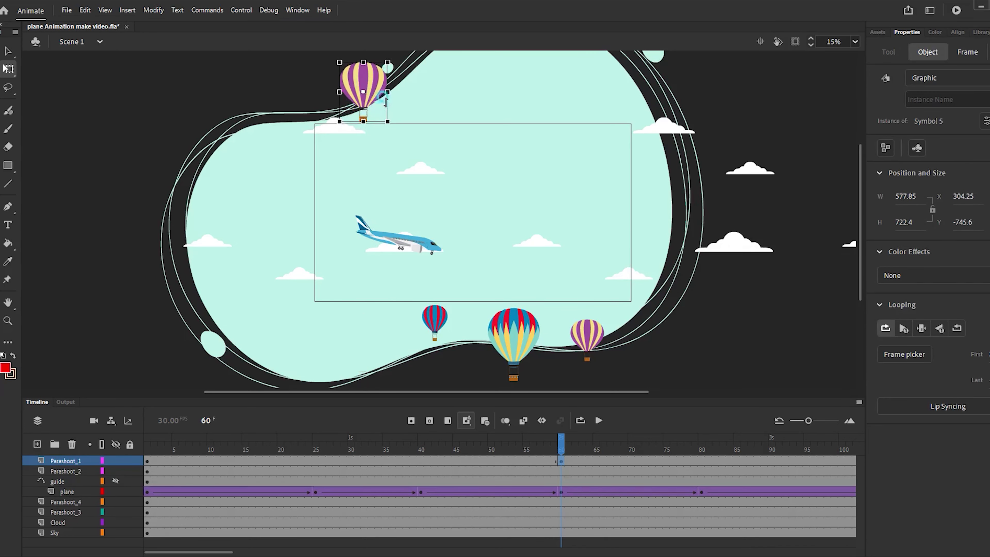
- Create a classic tween on the Parashoot_1 layer before frame 60 and preview the balloon rising
{"action": "right_click", "coordinate": [529, 462]}
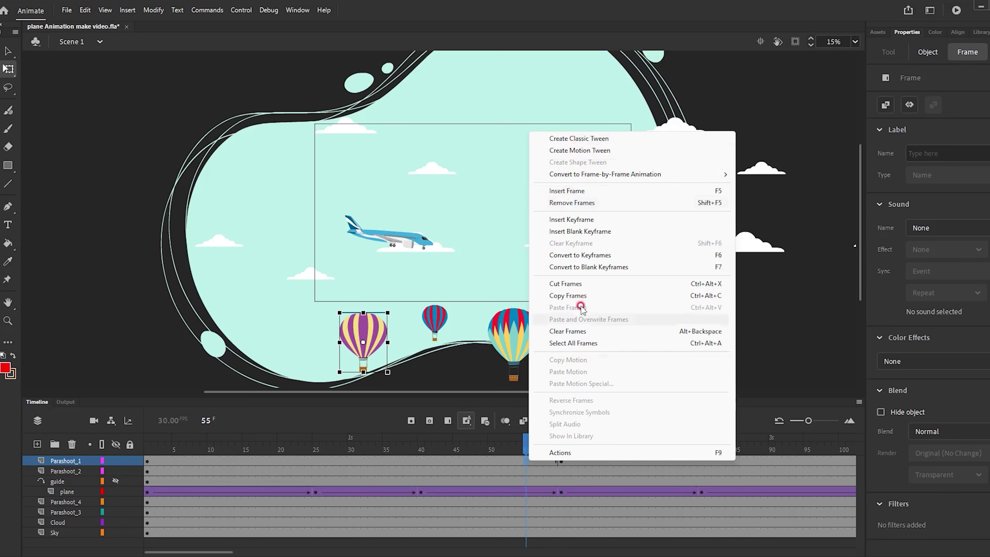
{"action": "left_click", "coordinate": [564, 139]}
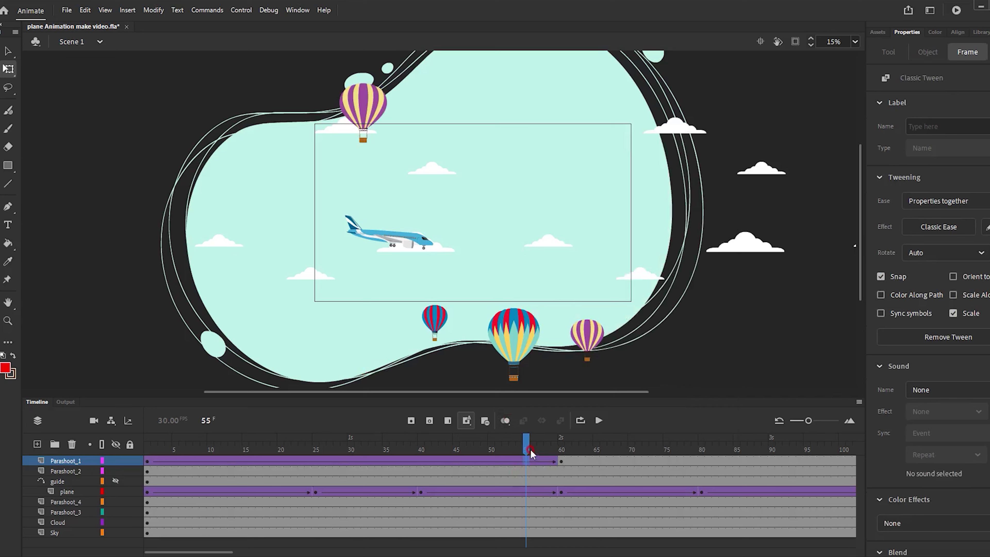
{"action": "left_click_drag", "start_coordinate": [531, 451], "coordinate": [115, 502]}
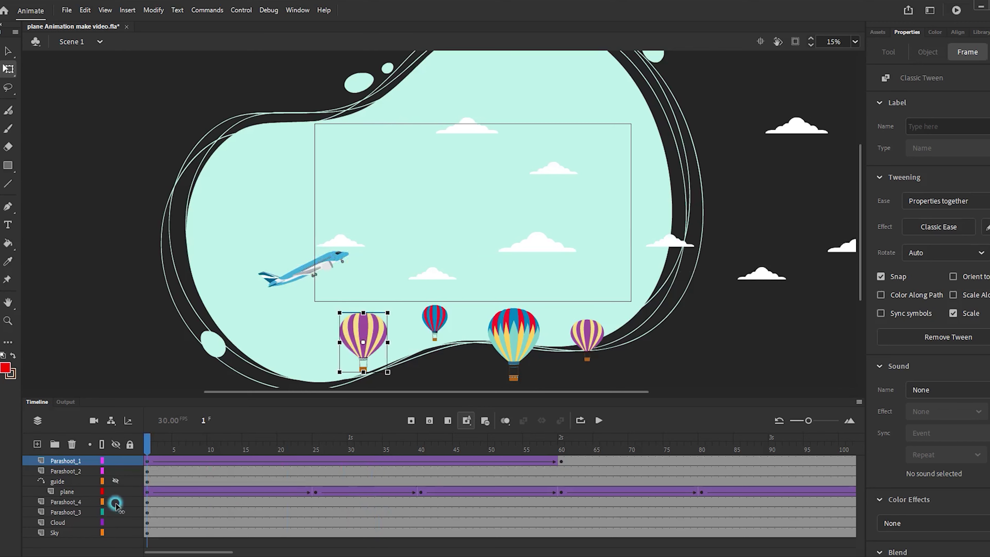
{"action": "left_click", "coordinate": [599, 421]}
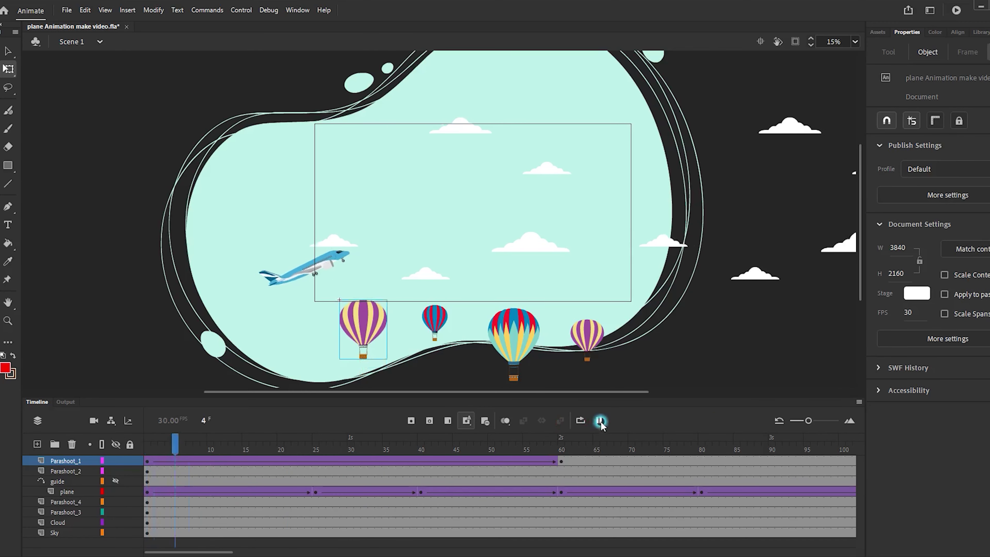
{"action": "left_click", "coordinate": [602, 449]}
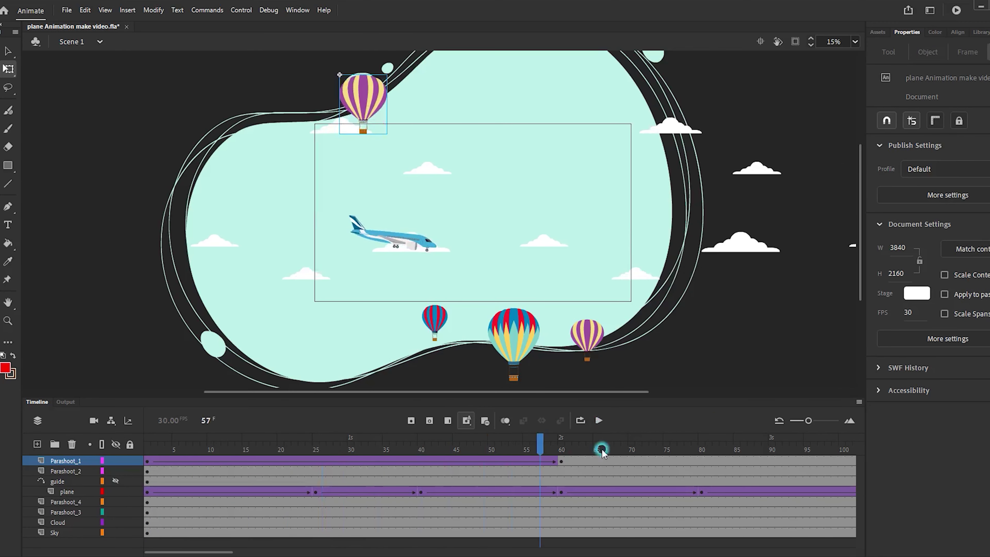
{"action": "left_click_drag", "start_coordinate": [540, 444], "coordinate": [55, 494]}
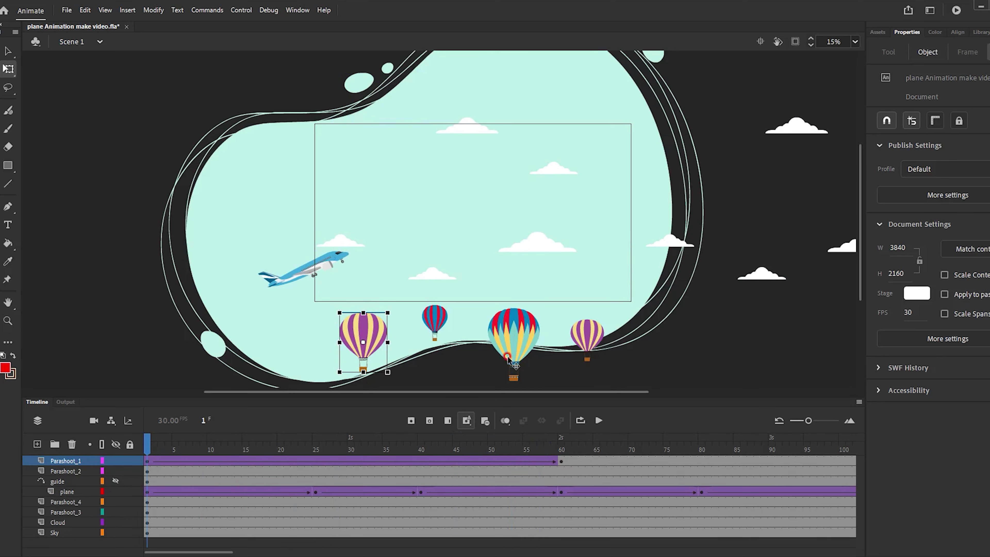
- Animate the small red-and-blue balloon rising above the stage with a classic tween ending at a frame 121 keyframe on the Parashoot_3 layer
{"action": "left_click", "coordinate": [802, 511]}
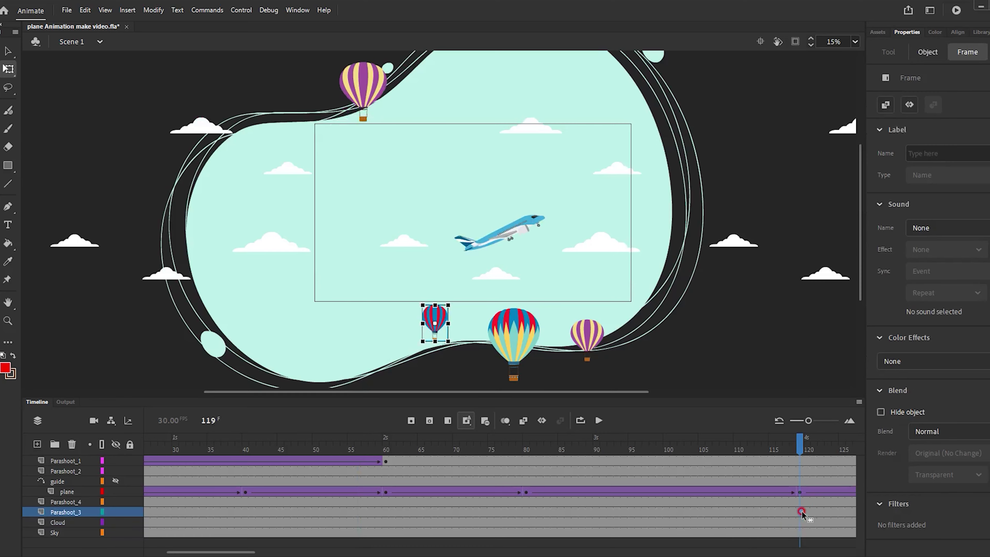
{"action": "left_click_drag", "start_coordinate": [432, 330], "coordinate": [432, 111]}
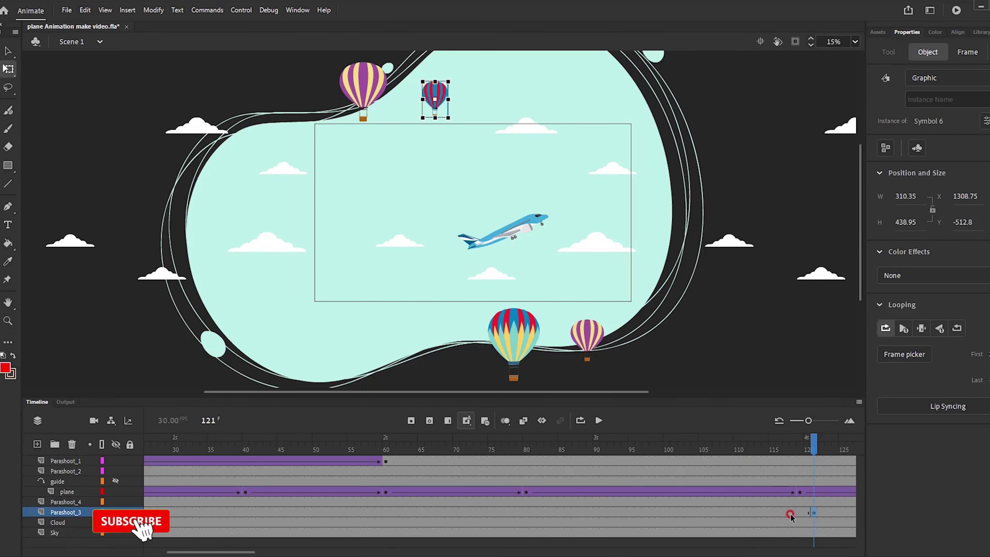
{"action": "right_click", "coordinate": [790, 514]}
{"action": "left_click", "coordinate": [826, 191]}
{"action": "key", "text": "Return"}
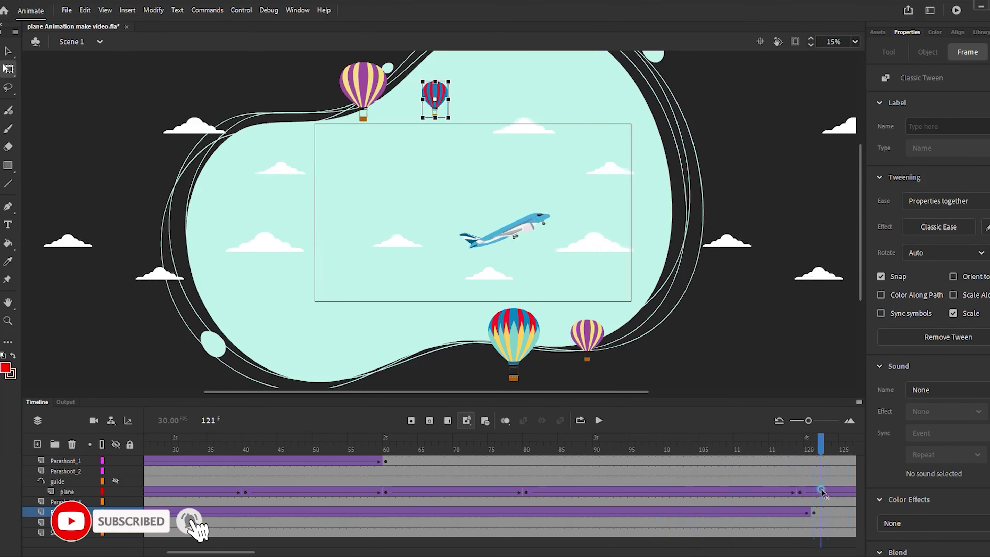
- Insert a keyframe at frame 180 on the Parashoot_2 layer and move the large multicoloured balloon straight up above the stage
{"action": "left_click_drag", "start_coordinate": [864, 517], "coordinate": [666, 507]}
{"action": "left_click", "coordinate": [525, 332]}
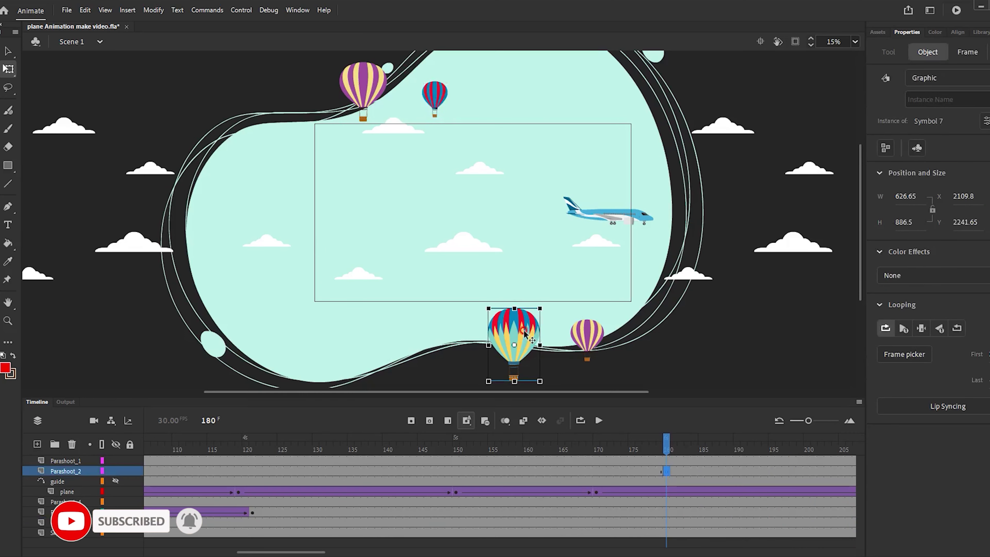
{"action": "left_click_drag", "start_coordinate": [524, 331], "coordinate": [524, 64]}
- Animate the small purple-and-yellow balloon rising above the stage with a classic tween ending at a frame 210 keyframe on the Parashoot_4 layer
{"action": "left_click_drag", "start_coordinate": [667, 442], "coordinate": [875, 445]}
{"action": "left_click", "coordinate": [587, 339]}
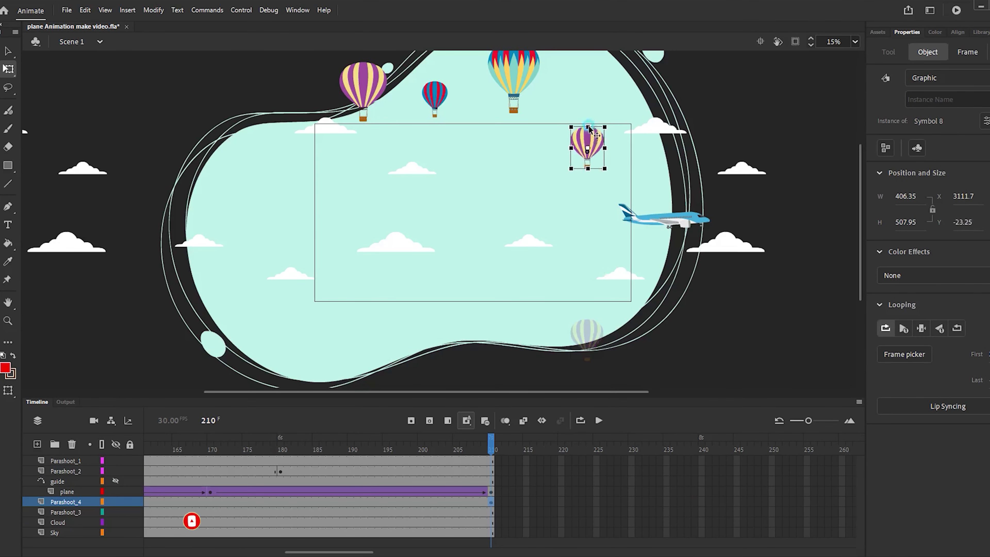
{"action": "right_click", "coordinate": [477, 502]}
{"action": "left_click", "coordinate": [524, 183]}
- Create a classic tween on the Parashoot_2 layer before frame 180 and play the whole scene
{"action": "right_click", "coordinate": [246, 471]}
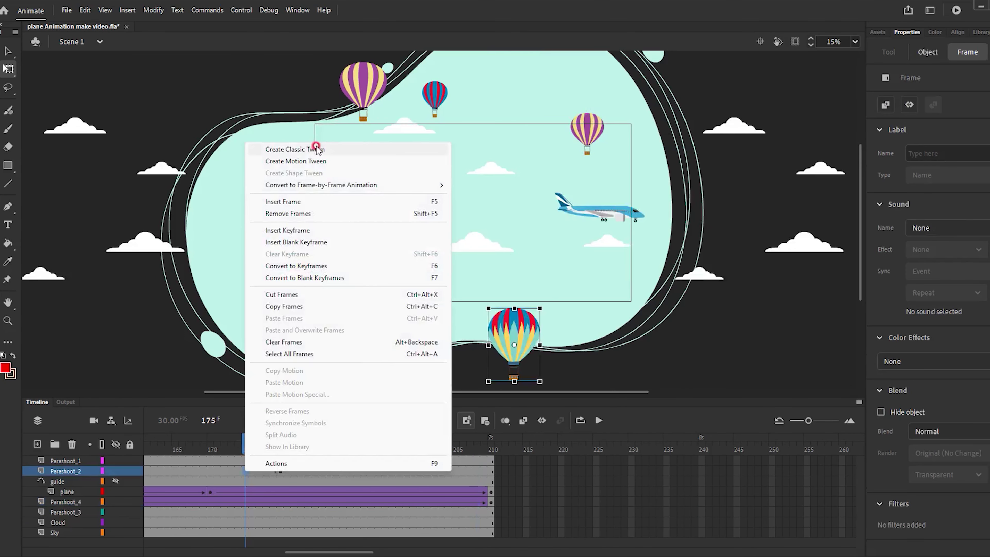
{"action": "left_click", "coordinate": [317, 149]}
{"action": "left_click", "coordinate": [697, 210]}
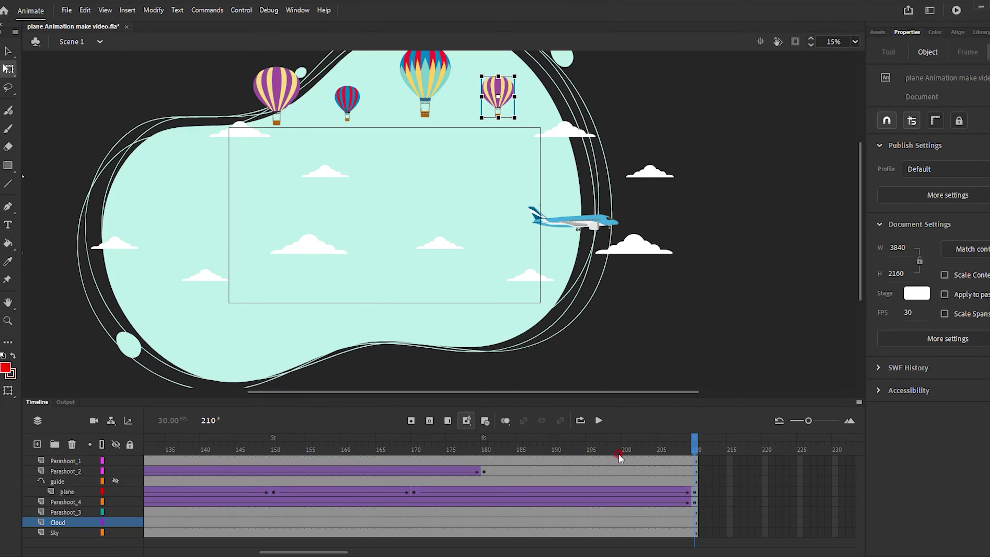
{"action": "left_click", "coordinate": [598, 421]}
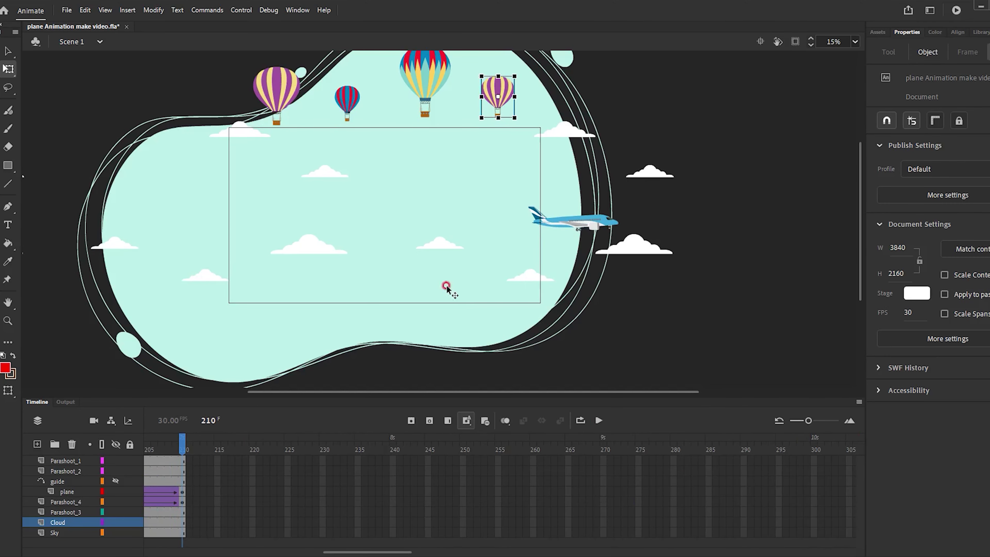
- Open the cloud symbol for editing and scrub its tween back to the first frame to review the cloud movement
{"action": "double_click", "coordinate": [441, 242]}
{"action": "left_click", "coordinate": [525, 530]}
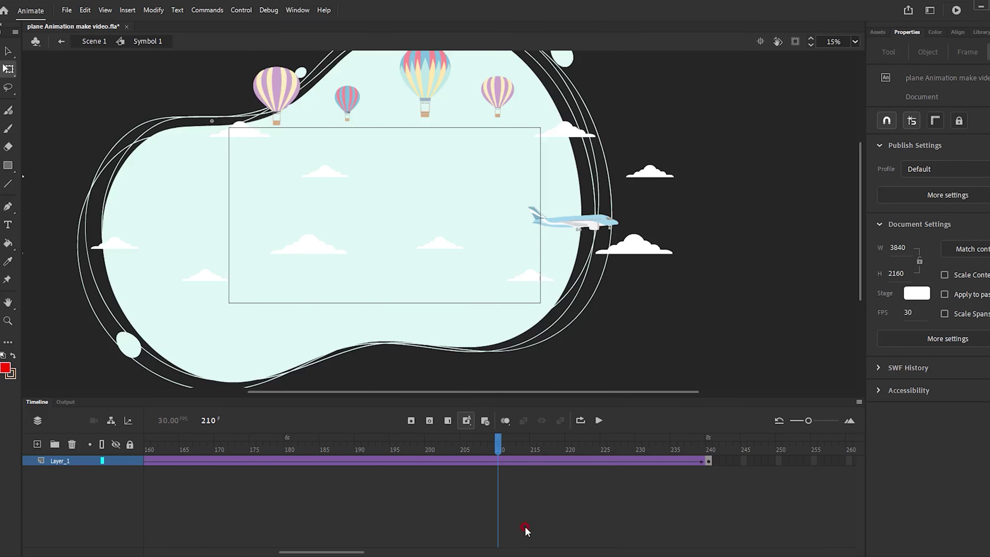
{"action": "left_click_drag", "start_coordinate": [495, 448], "coordinate": [147, 460]}
- Return to Scene 1, rewind to the first frame and test the movie with the plane, balloons and clouds
{"action": "left_click", "coordinate": [92, 43]}
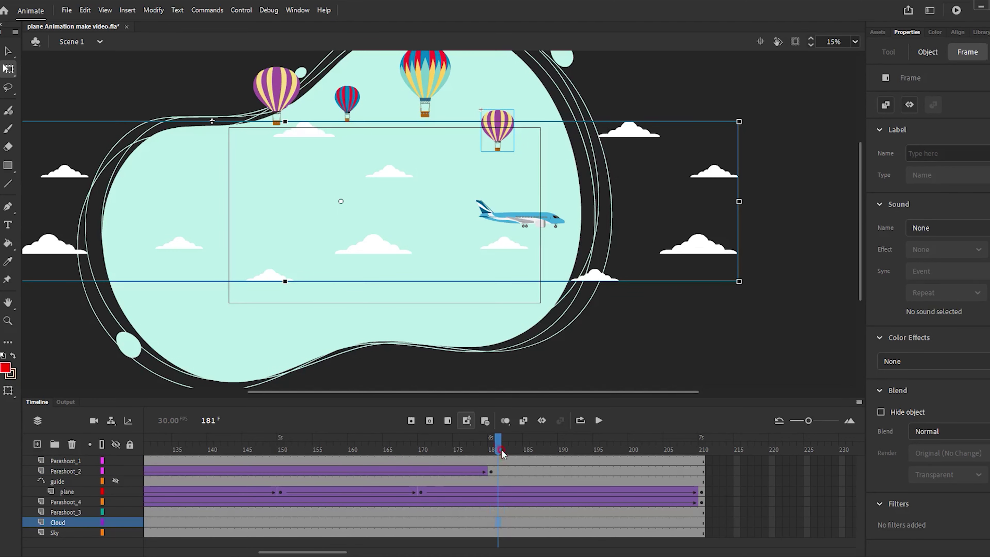
{"action": "left_click_drag", "start_coordinate": [503, 453], "coordinate": [122, 505]}
{"action": "key", "text": "ctrl+Return"}
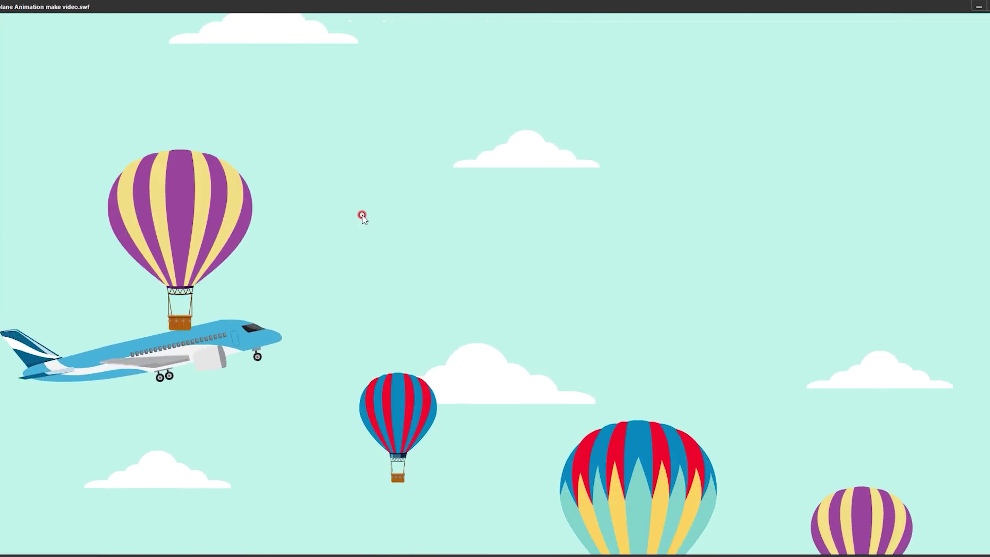